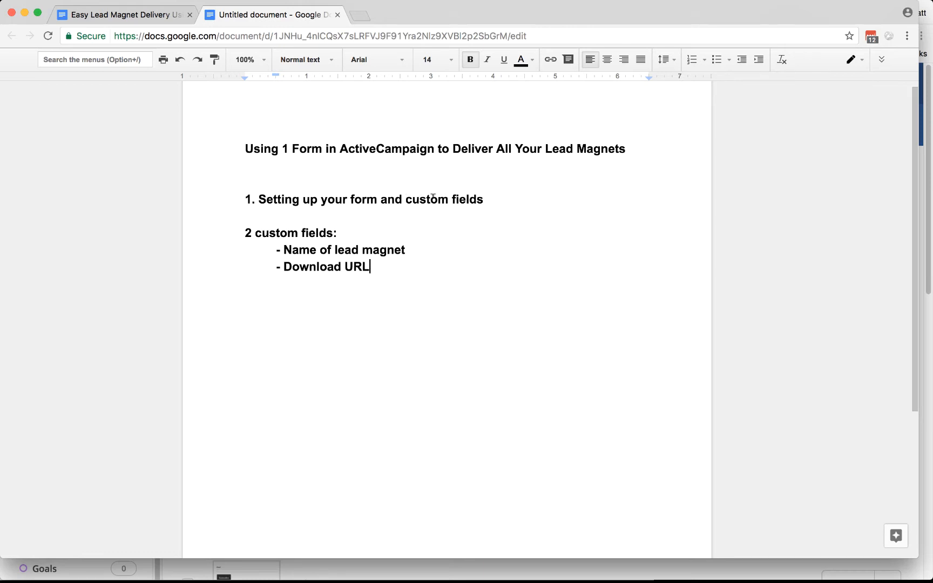
# - Highlight 'custom fields' in the outline heading, then return to ActiveCampaign
pyautogui.moveTo(486, 197); pyautogui.dragTo(407, 198)
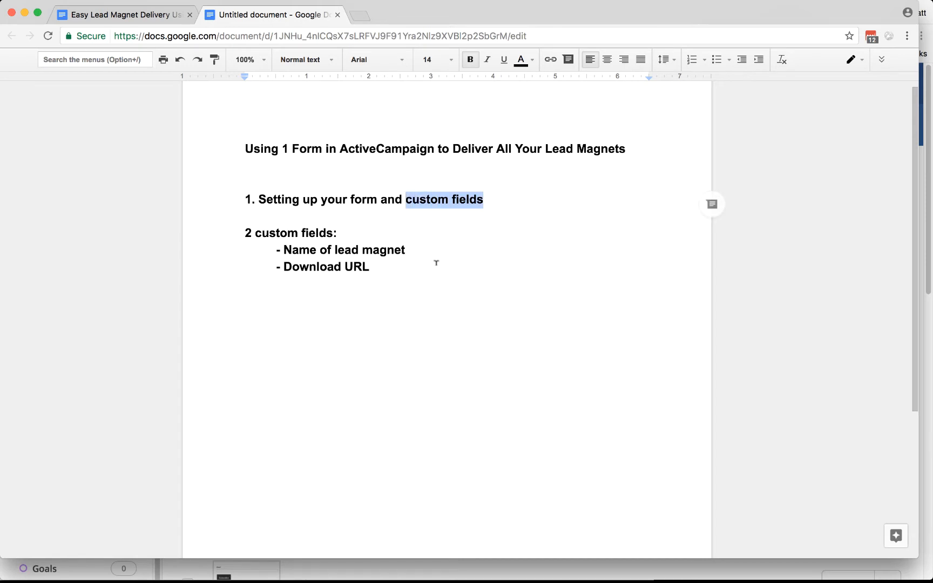
pyautogui.press('super+Tab')
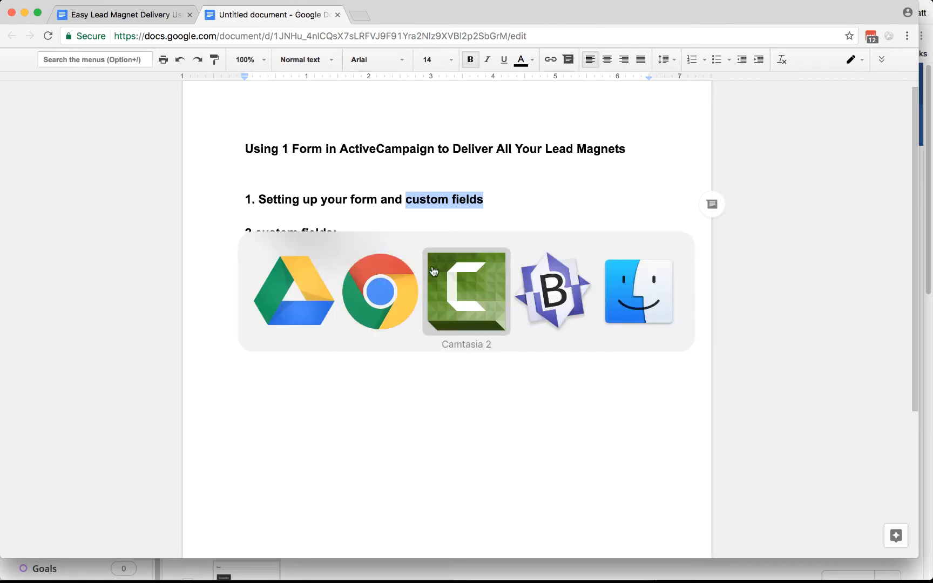
# - Open ActiveCampaign's Manage Fields page from the Forms list
pyautogui.click(389, 300)
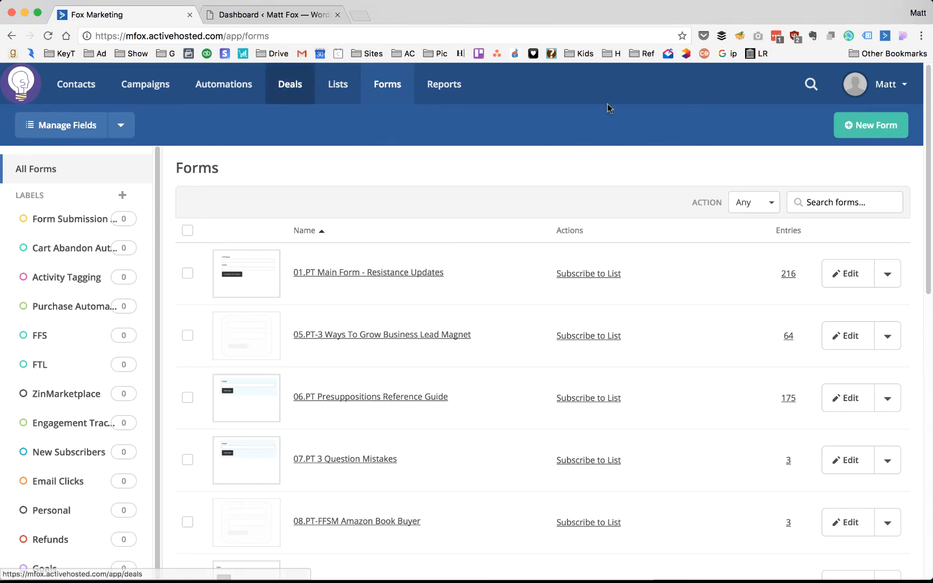
pyautogui.click(63, 126)
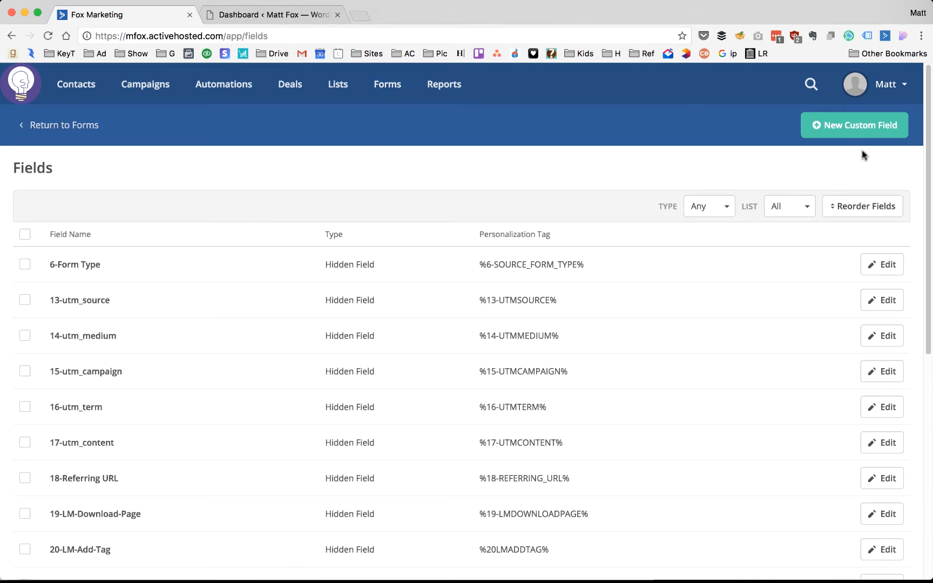
# - Add a hidden custom field named 'Name of lead magnet', pasting the name from the outline
pyautogui.click(833, 124)
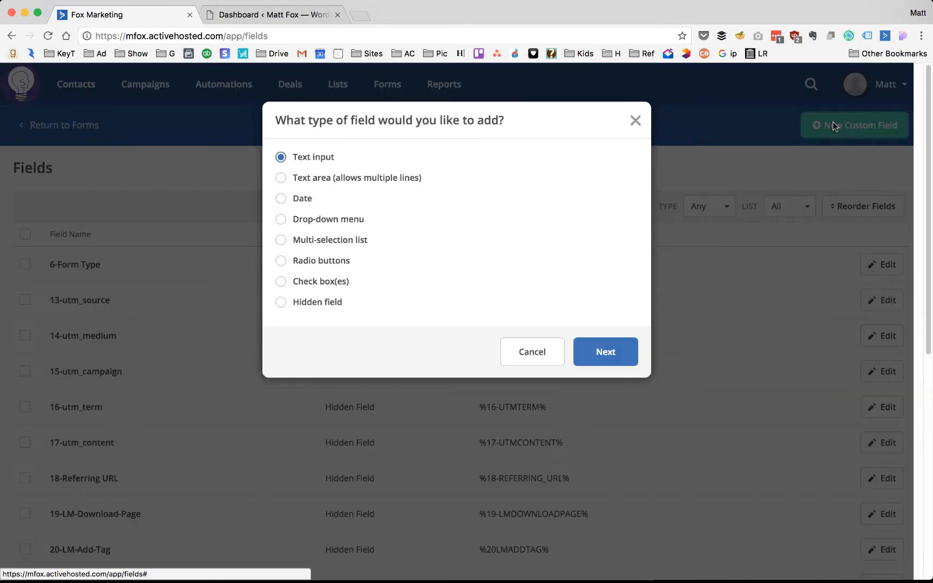
pyautogui.click(281, 303)
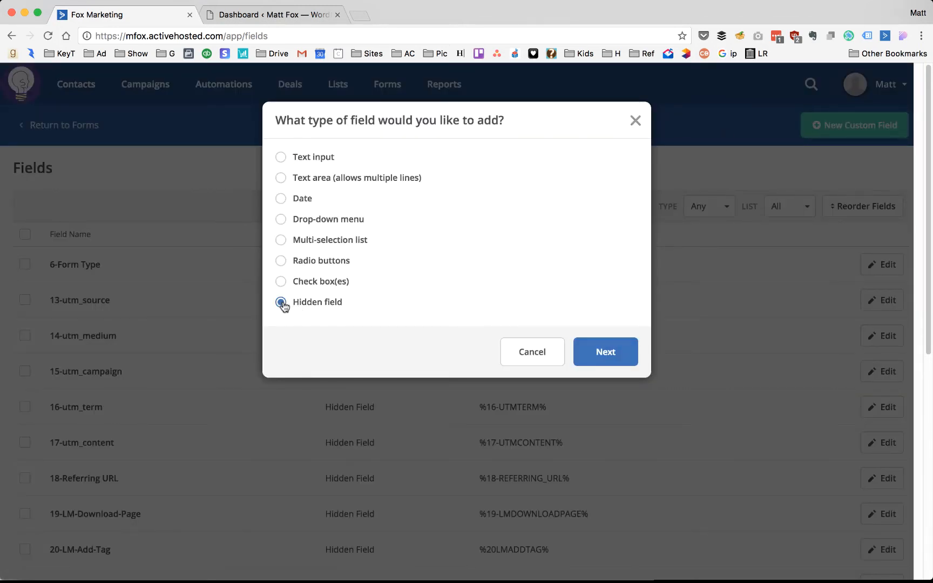
pyautogui.click(610, 357)
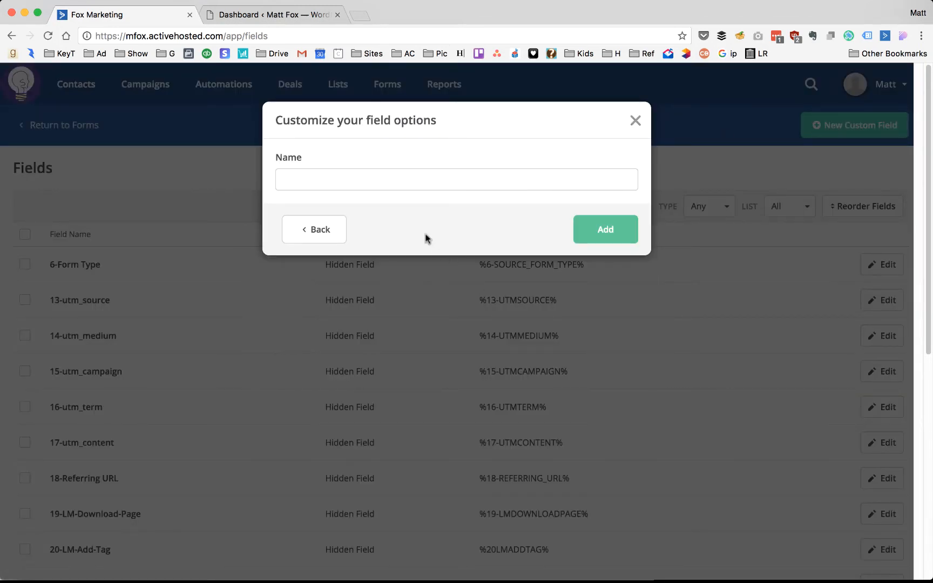
pyautogui.click(391, 180)
pyautogui.press('super+Tab')
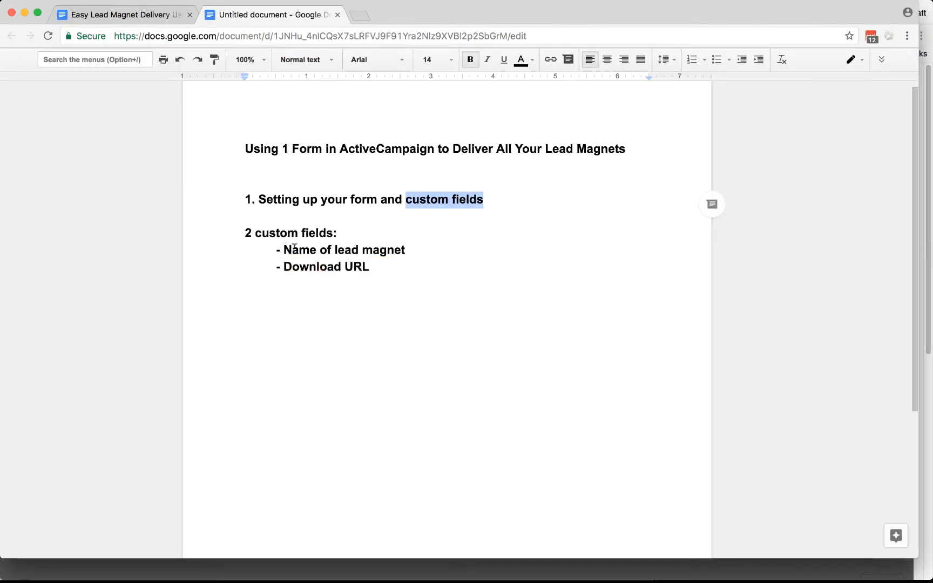
pyautogui.moveTo(284, 249); pyautogui.dragTo(409, 251)
pyautogui.press('super+c')
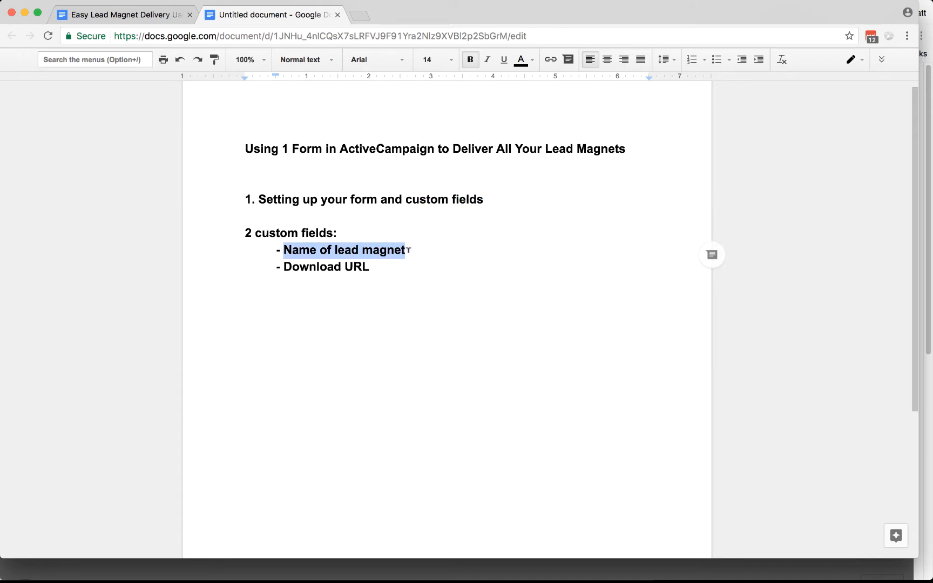
pyautogui.press('super+Tab')
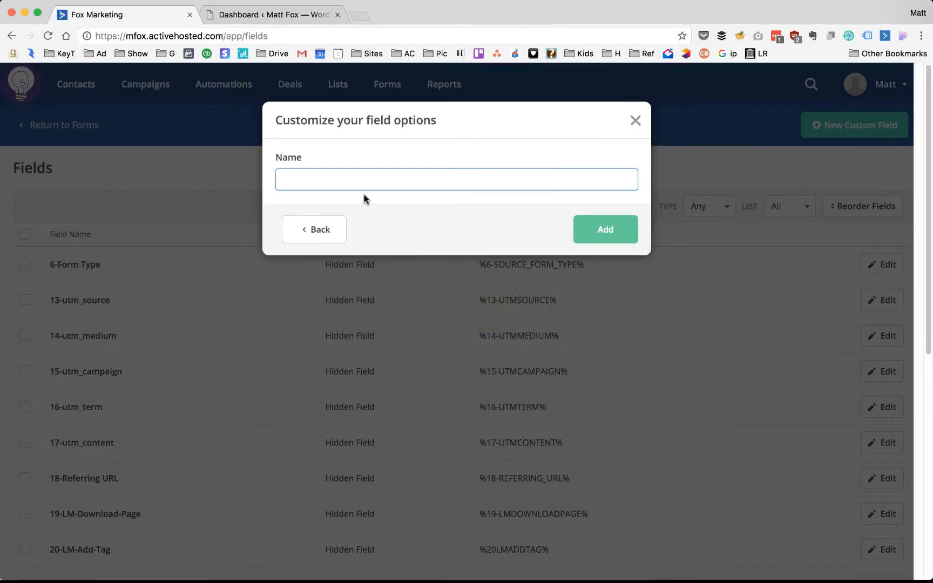
pyautogui.press('super+v')
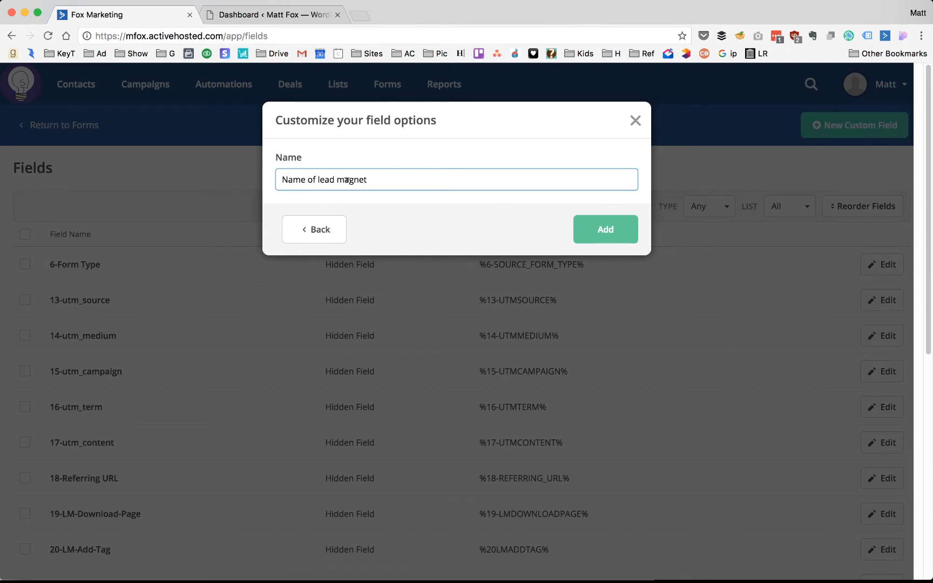
pyautogui.click(603, 227)
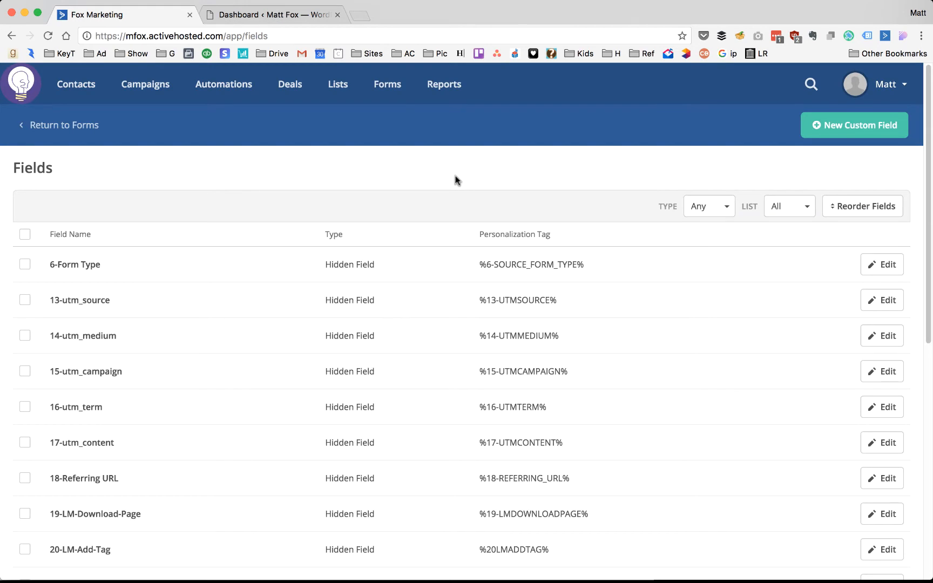
# - Set the Name of lead magnet field's default value to its tag NAME_OF_LEAD_MAGNET
pyautogui.scroll(-10, 456, 181)
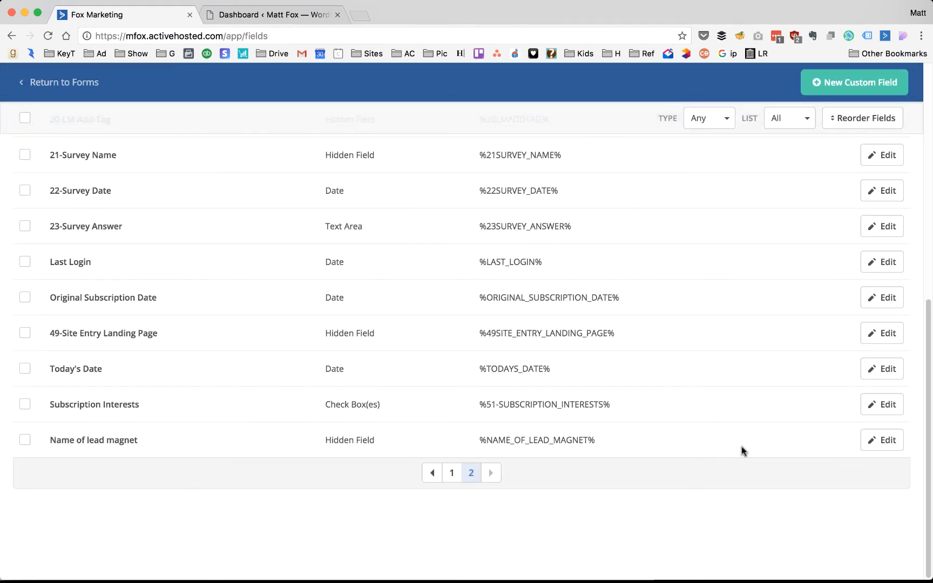
pyautogui.click(890, 443)
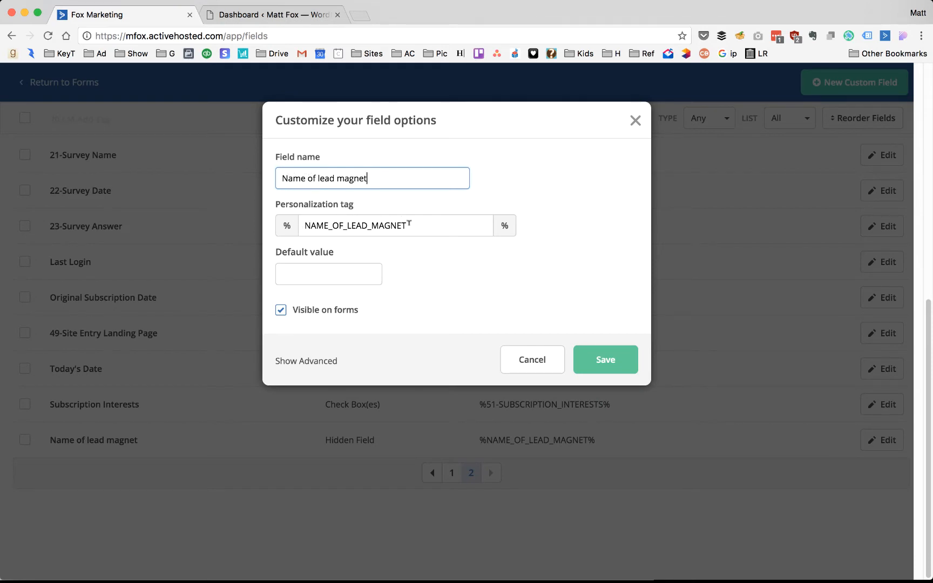
pyautogui.moveTo(414, 221); pyautogui.dragTo(304, 219)
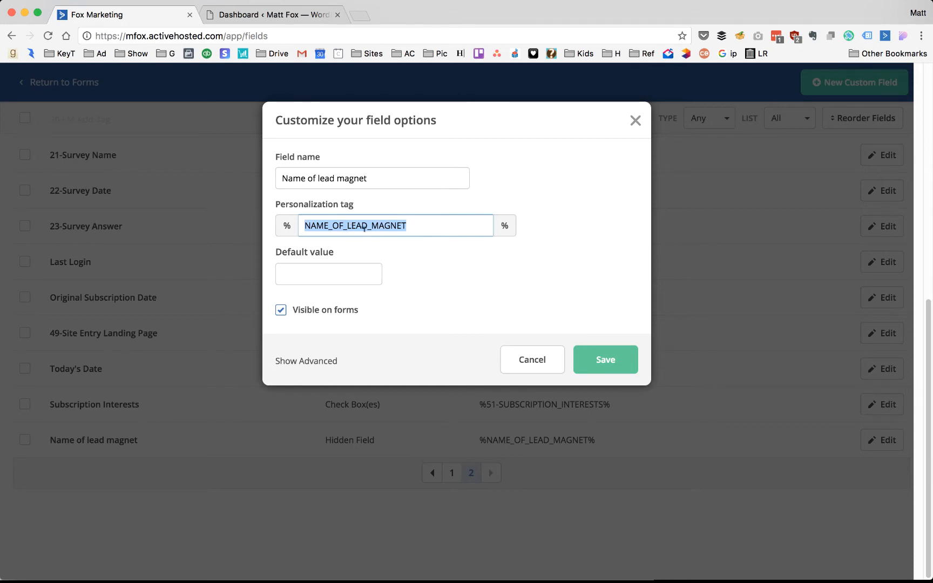
pyautogui.click(348, 274)
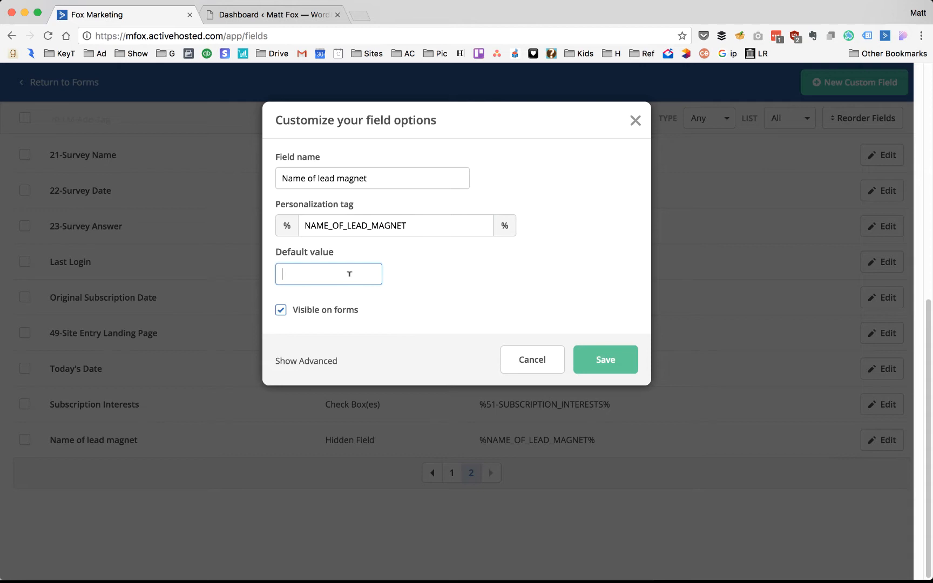
pyautogui.doubleClick(365, 227)
pyautogui.rightClick(365, 226)
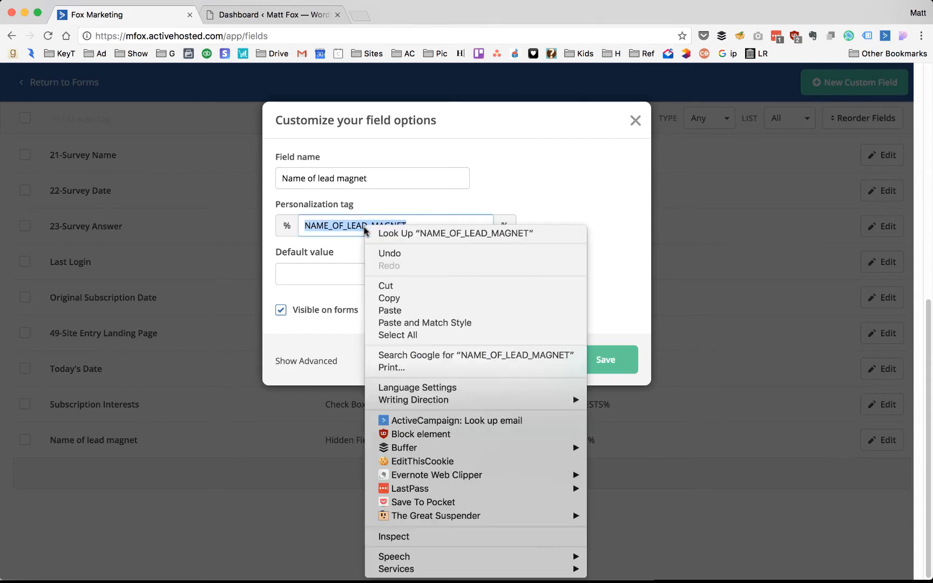
pyautogui.click(402, 298)
pyautogui.click(312, 274)
pyautogui.rightClick(307, 274)
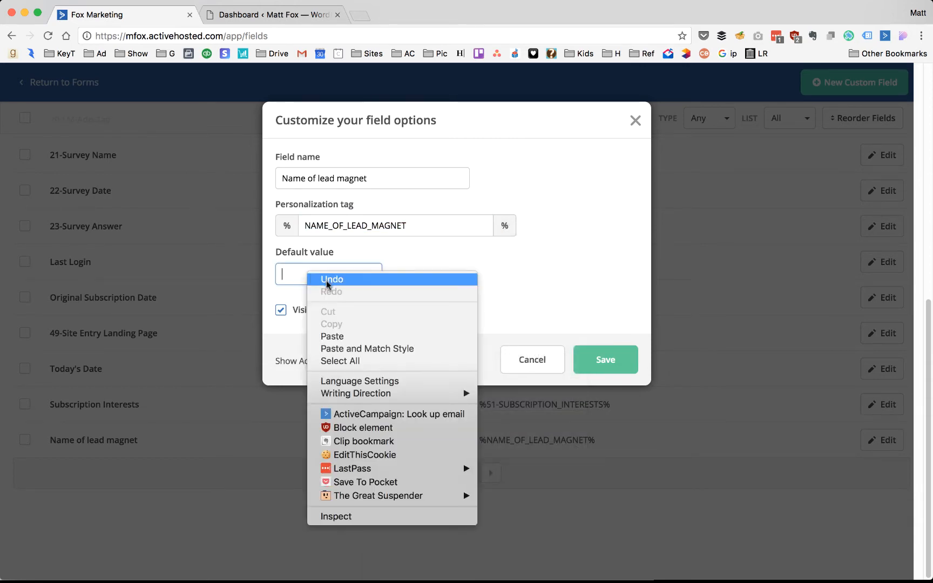
pyautogui.click(332, 337)
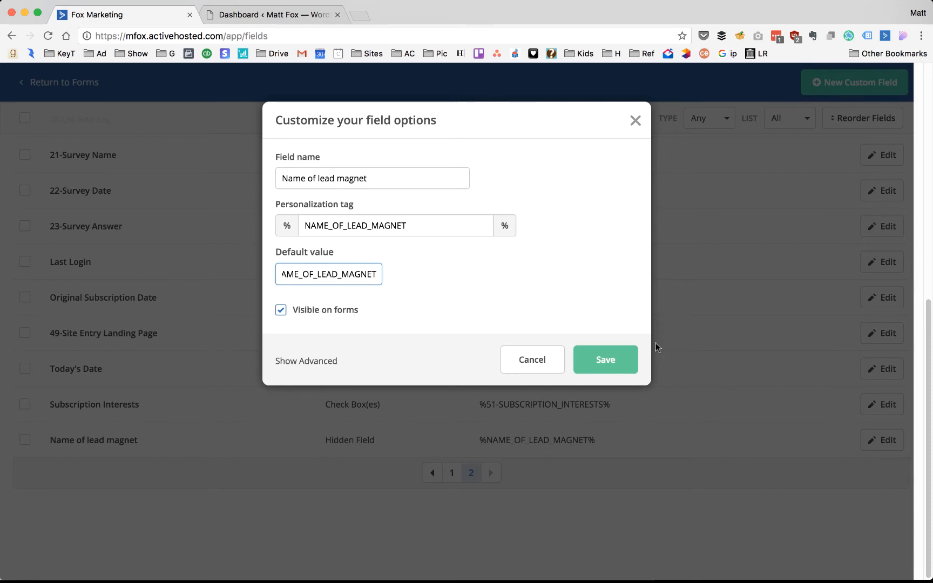
# - Make the field available in all four lists and save it
pyautogui.click(298, 361)
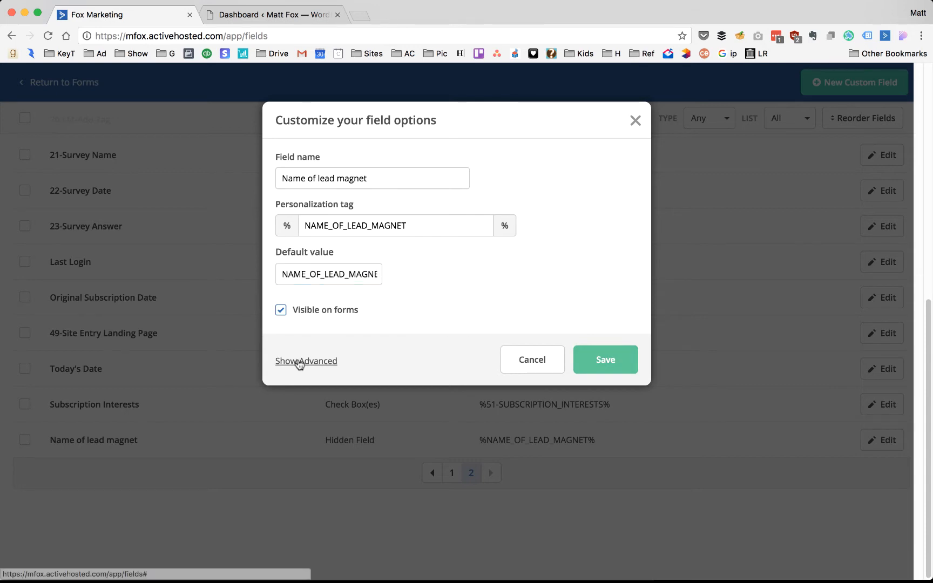
pyautogui.click(287, 432)
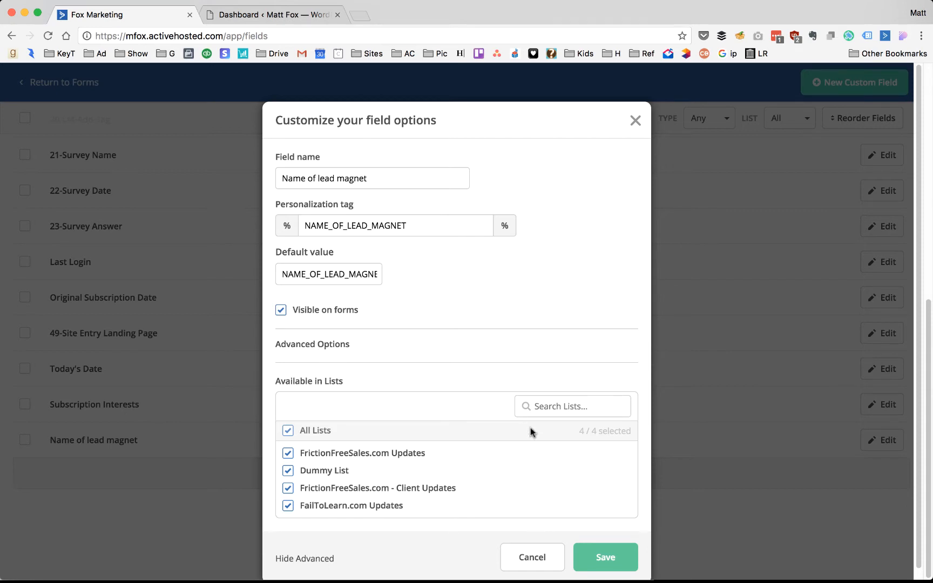
pyautogui.click(603, 558)
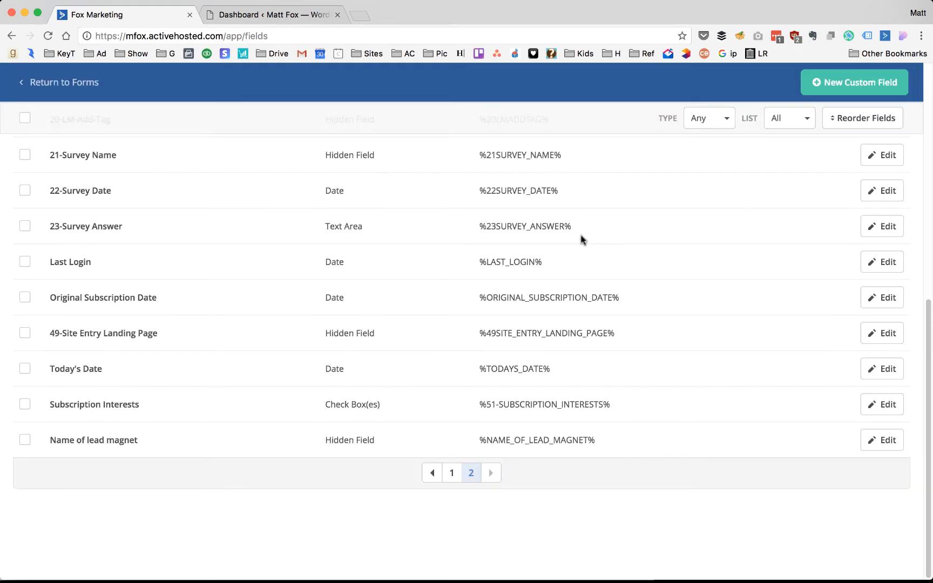
# - Start a new hidden custom field and select the 'Download URL' line in the outline
pyautogui.click(861, 81)
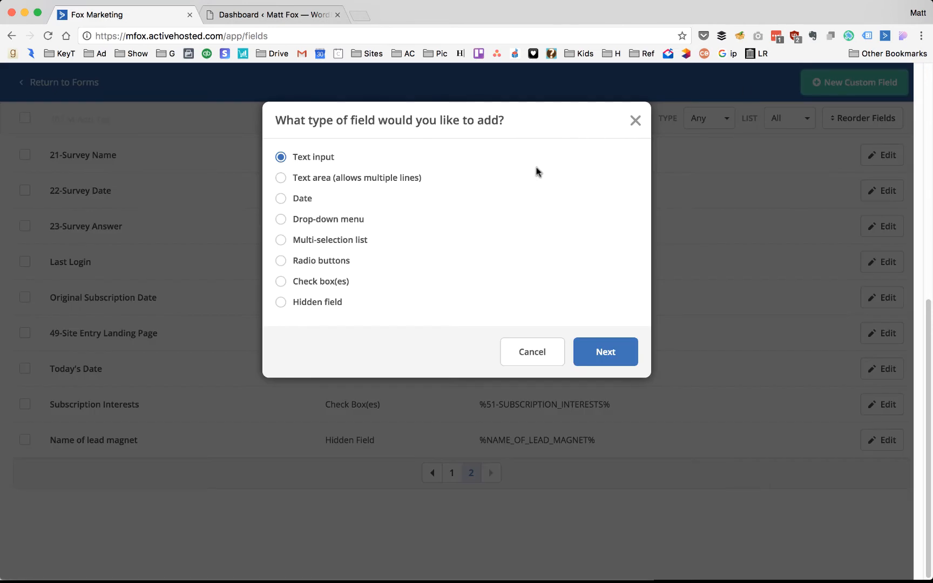
pyautogui.click(323, 304)
pyautogui.press('super+Tab')
pyautogui.press('super+Tab')
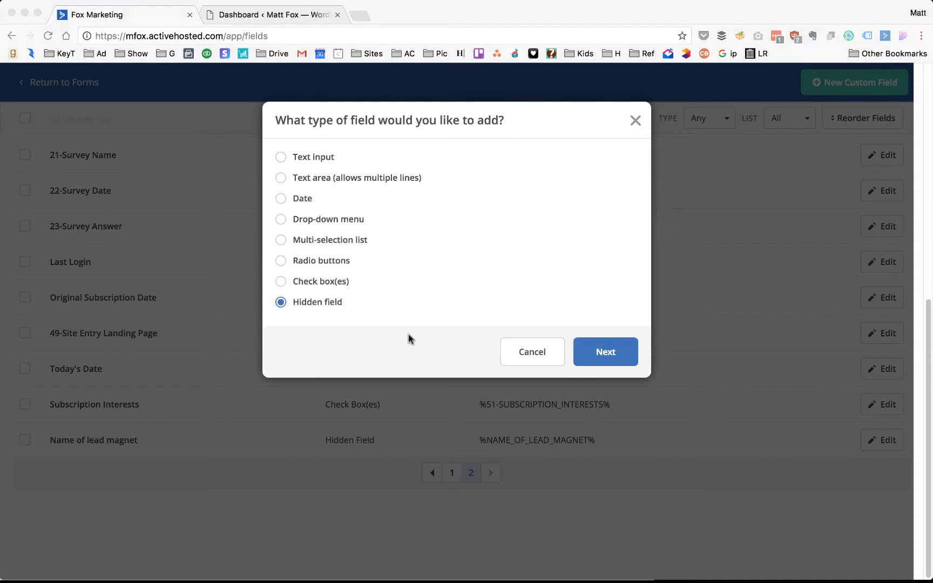
pyautogui.press('super+Tab')
pyautogui.click(462, 312)
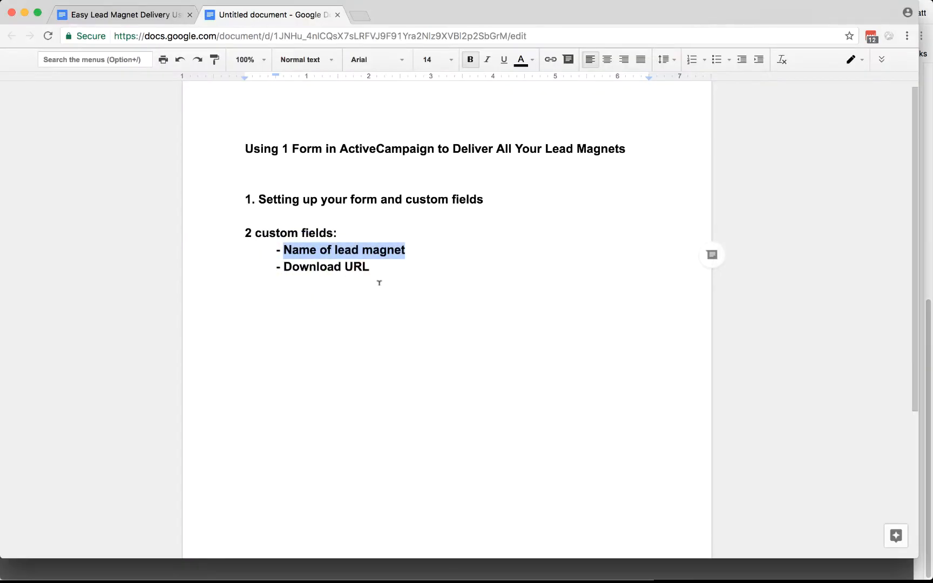
pyautogui.click(334, 267)
pyautogui.moveTo(377, 265); pyautogui.dragTo(286, 261)
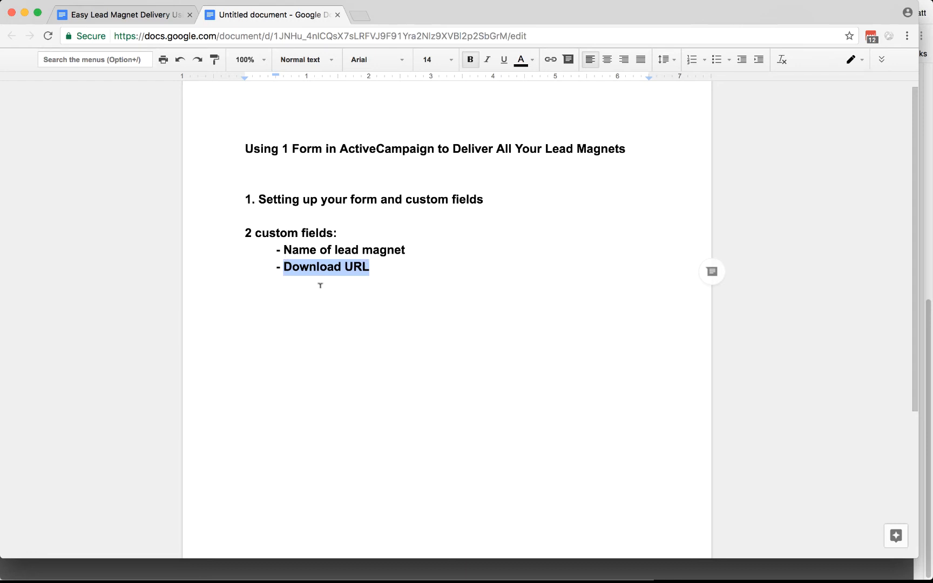
pyautogui.press('super+Tab')
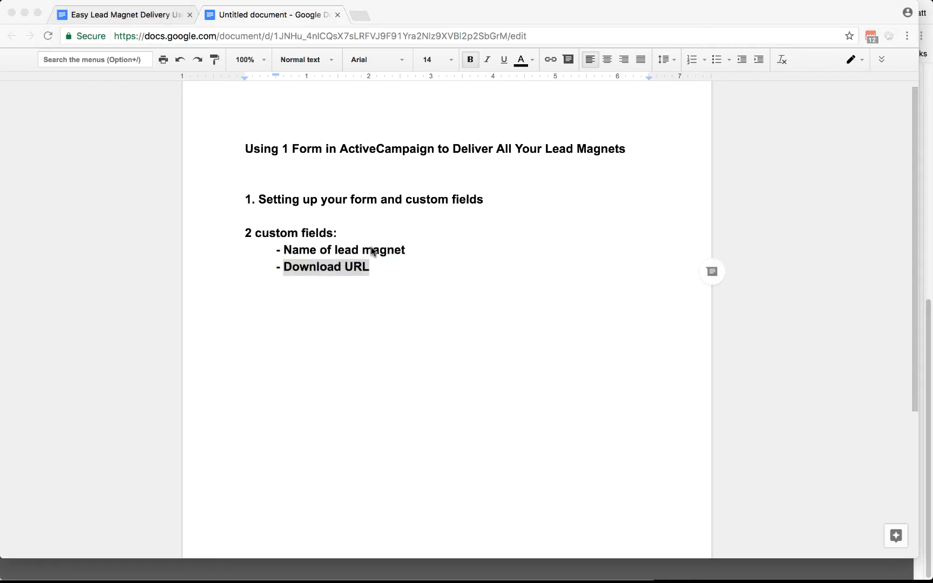
pyautogui.press('super+Tab')
pyautogui.click(456, 296)
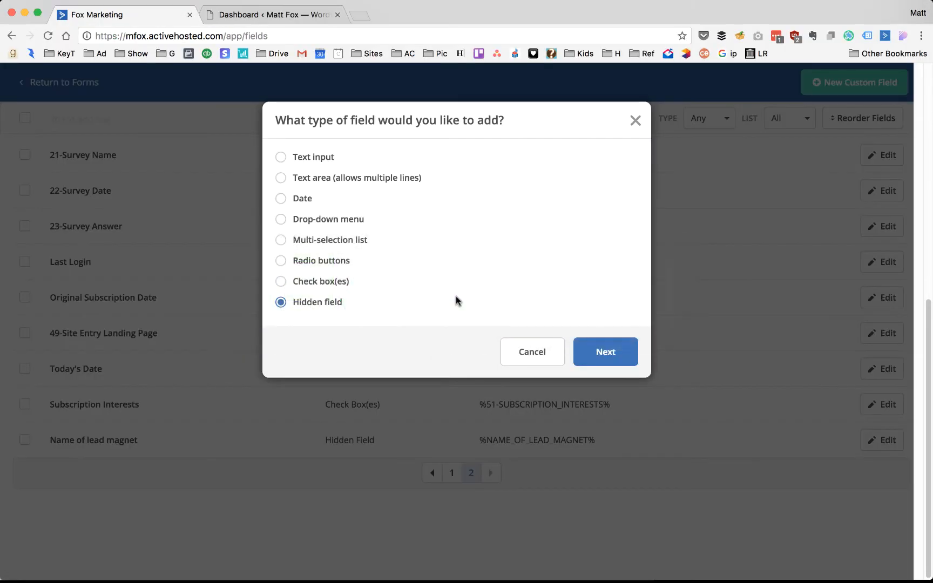
# - Name the hidden field 'Download URL' and add it
pyautogui.click(605, 351)
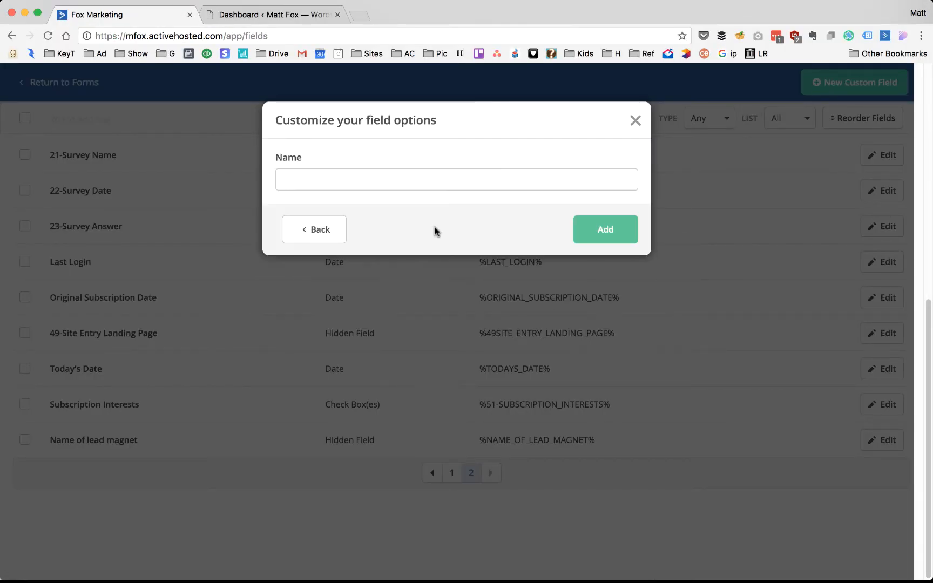
pyautogui.click(319, 181)
pyautogui.write('Download URL')
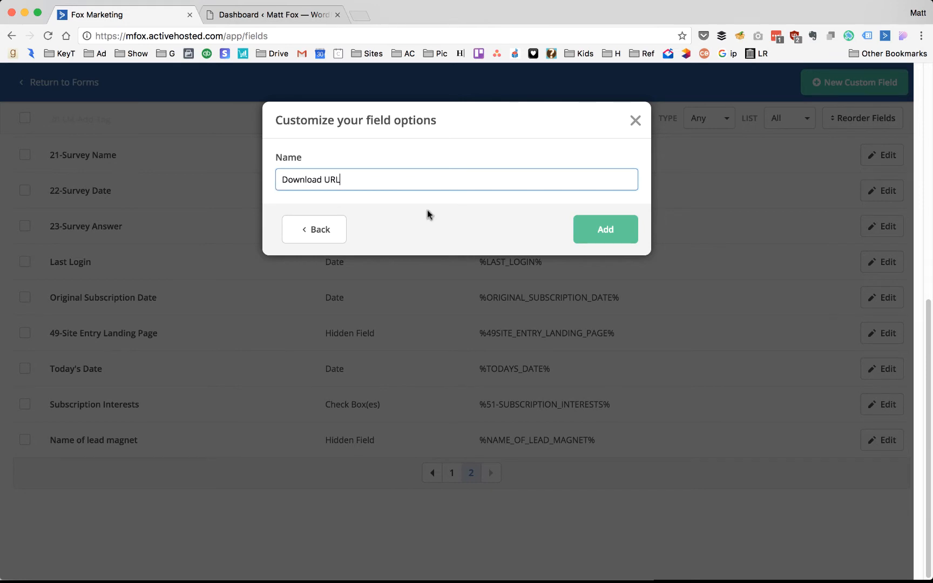
pyautogui.click(602, 229)
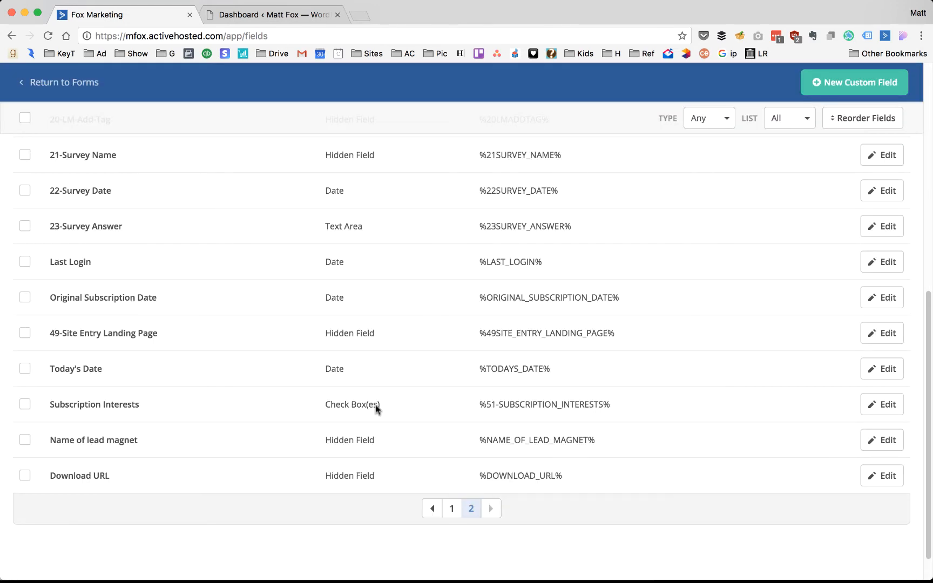
# - Set Download URL's default value to DOWNLOAD_URL, check advanced options, and save the field
pyautogui.click(885, 477)
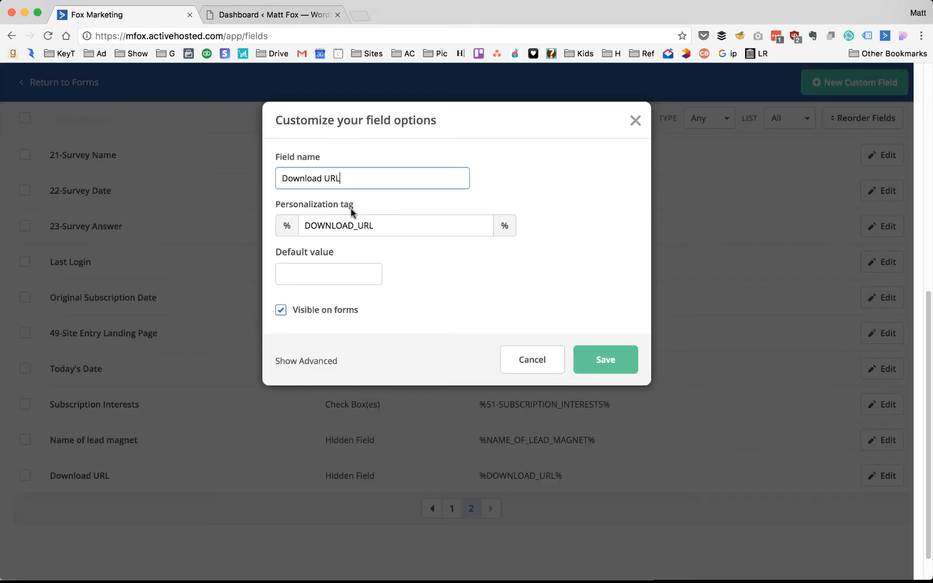
pyautogui.moveTo(373, 225); pyautogui.dragTo(297, 225)
pyautogui.press('super+c')
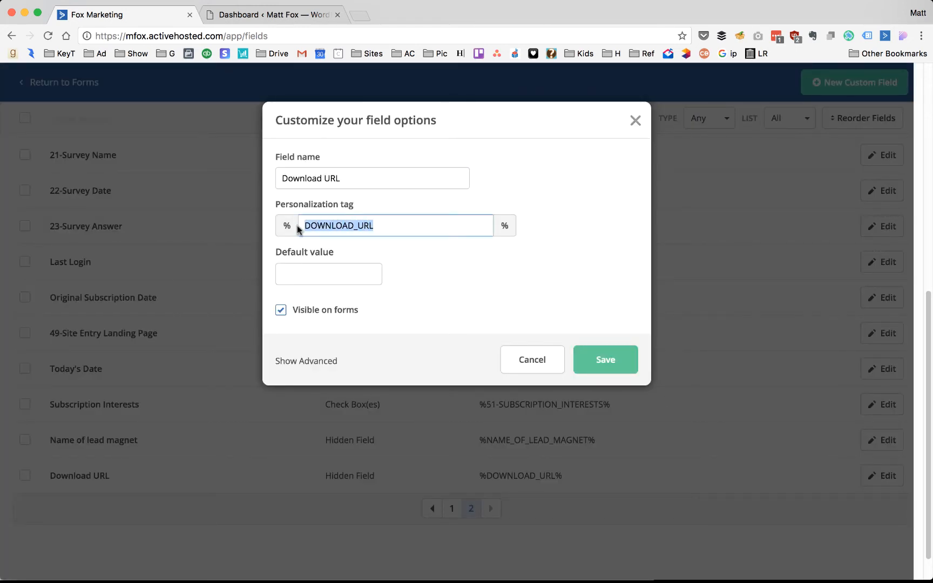
pyautogui.click(319, 266)
pyautogui.press('super+v')
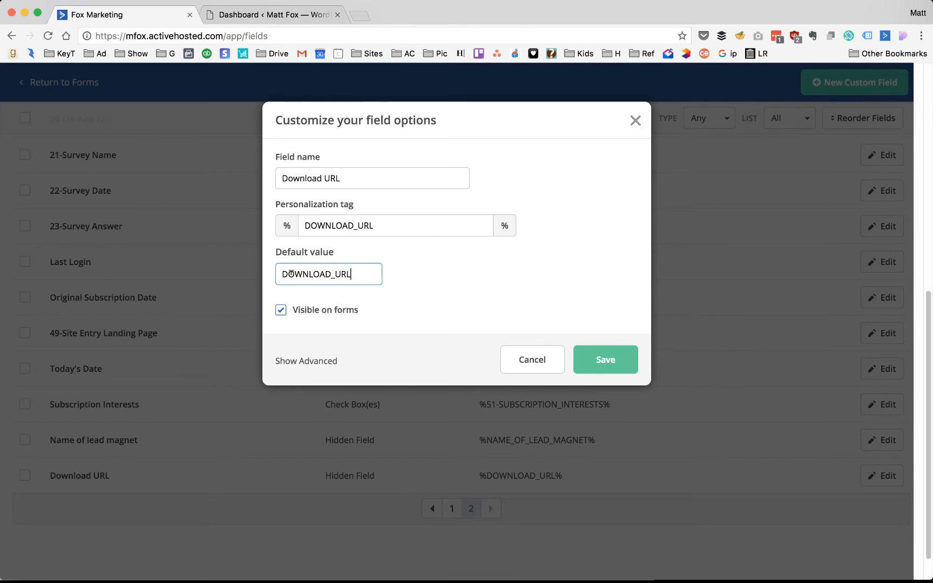
pyautogui.moveTo(279, 271); pyautogui.dragTo(374, 271)
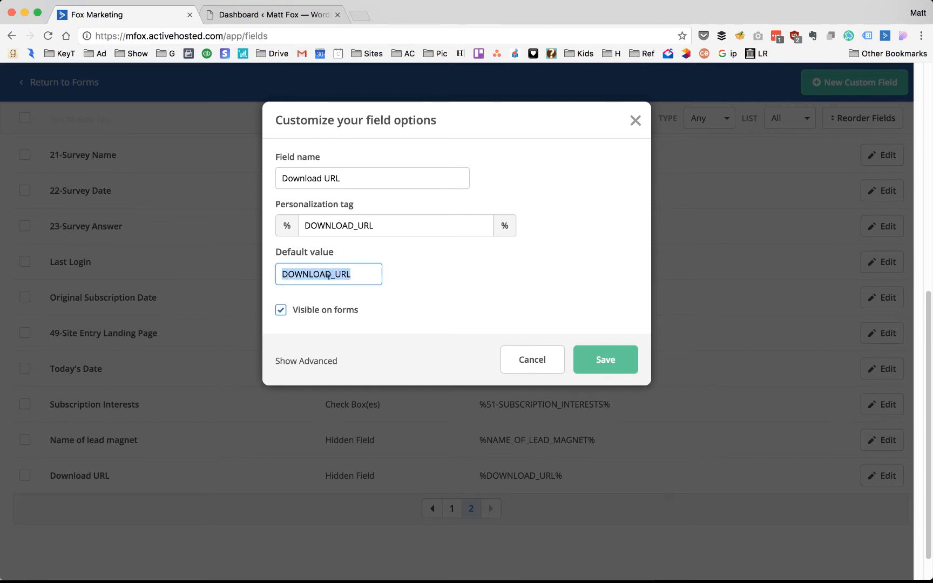
pyautogui.click(307, 362)
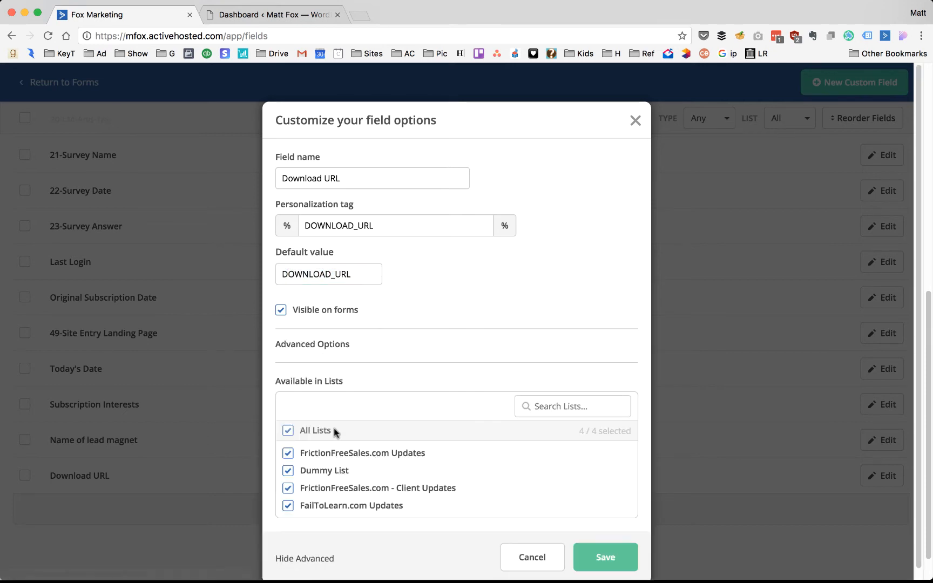
pyautogui.click(607, 557)
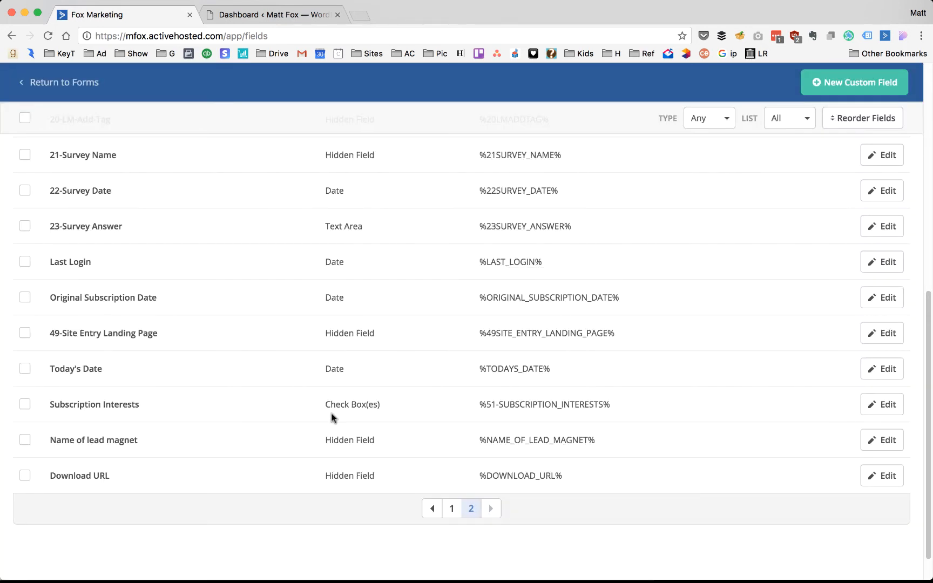
# - Create an inline form '- a- test' subscribing to the FrictionFreeSales.com Updates list
pyautogui.click(64, 84)
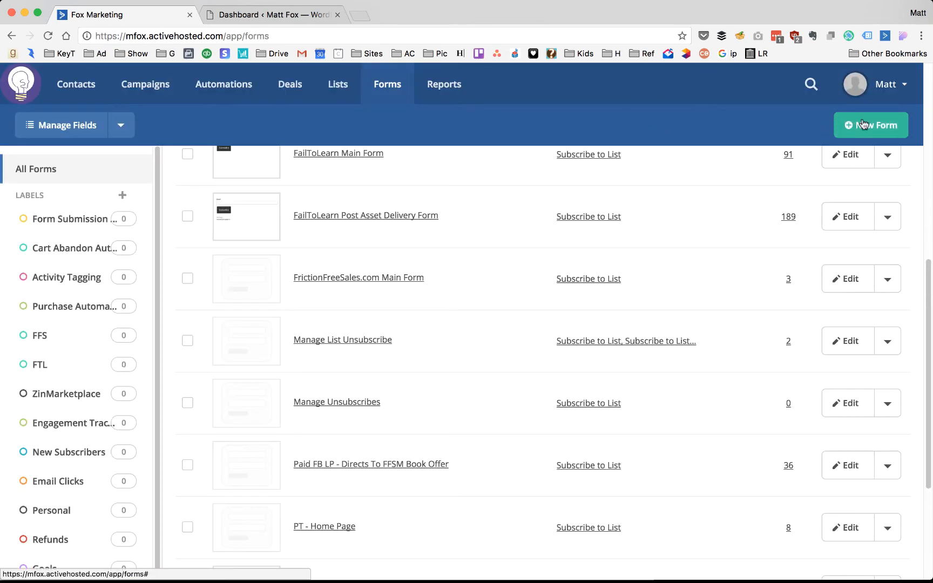
pyautogui.click(849, 124)
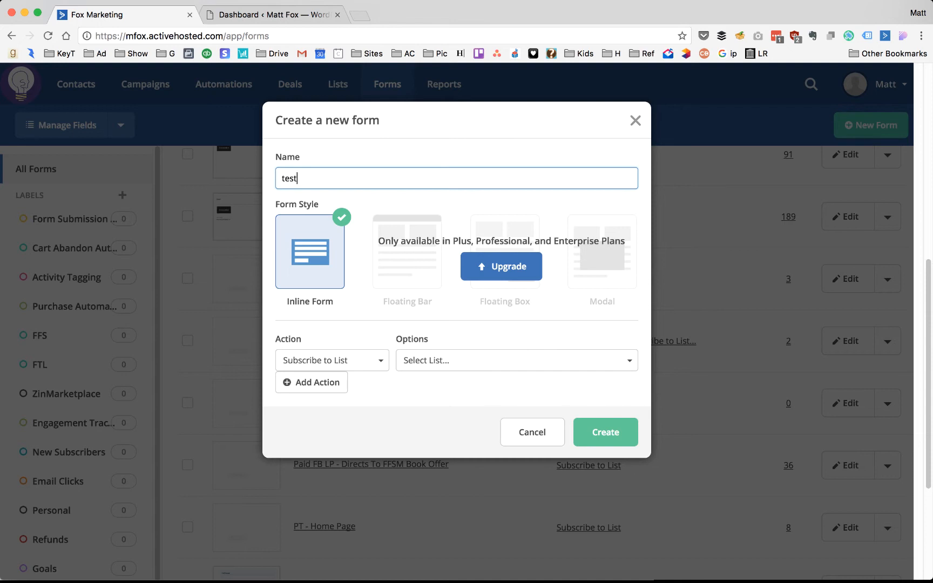
pyautogui.write('a-')
pyautogui.press('Left')
pyautogui.write('-')
pyautogui.click(456, 360)
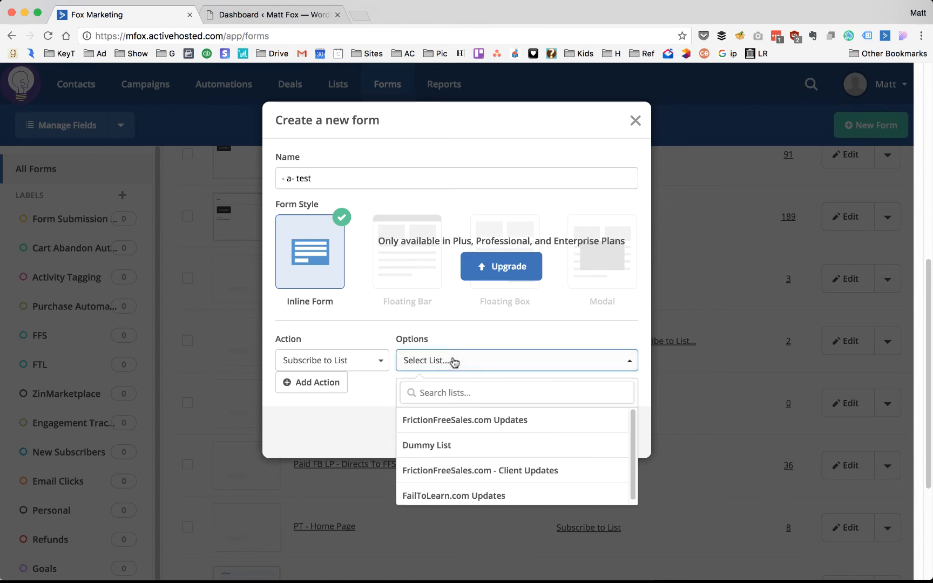
pyautogui.click(452, 420)
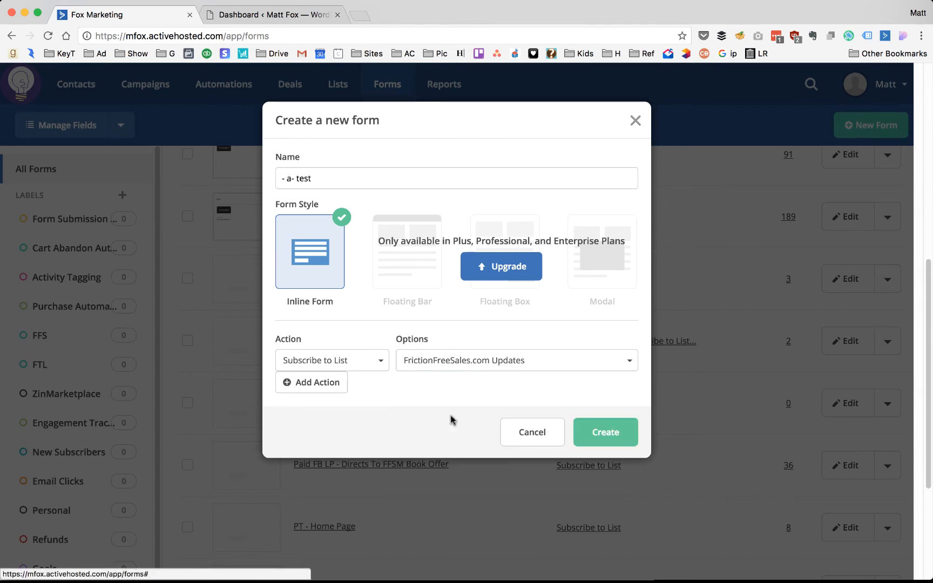
pyautogui.click(602, 432)
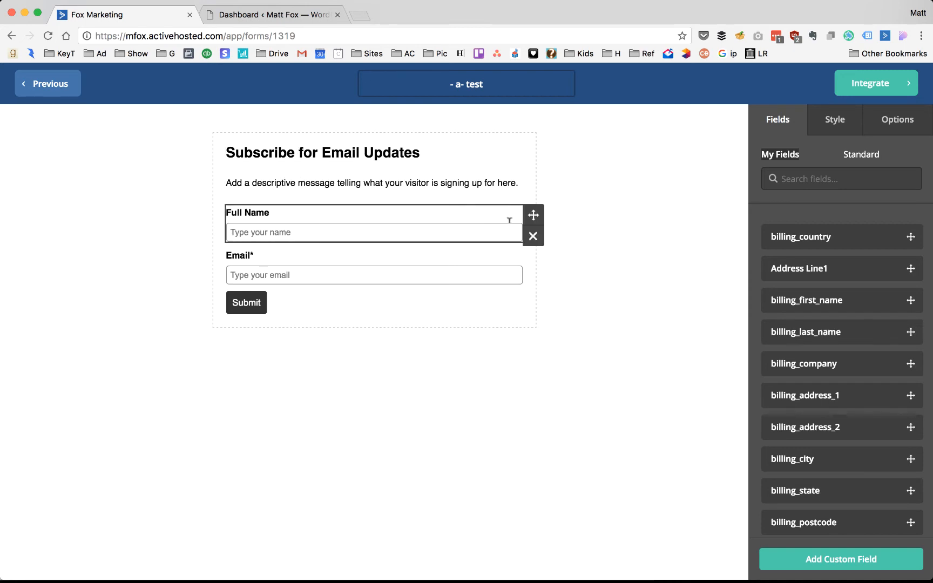
# - Delete the Full Name field from the '- a- test' form and confirm
pyautogui.click(532, 235)
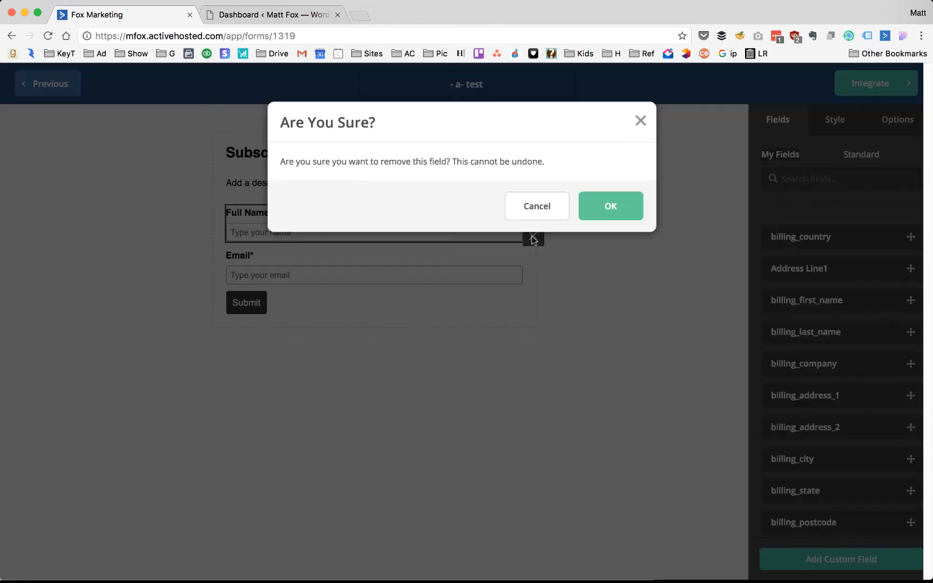
pyautogui.click(627, 207)
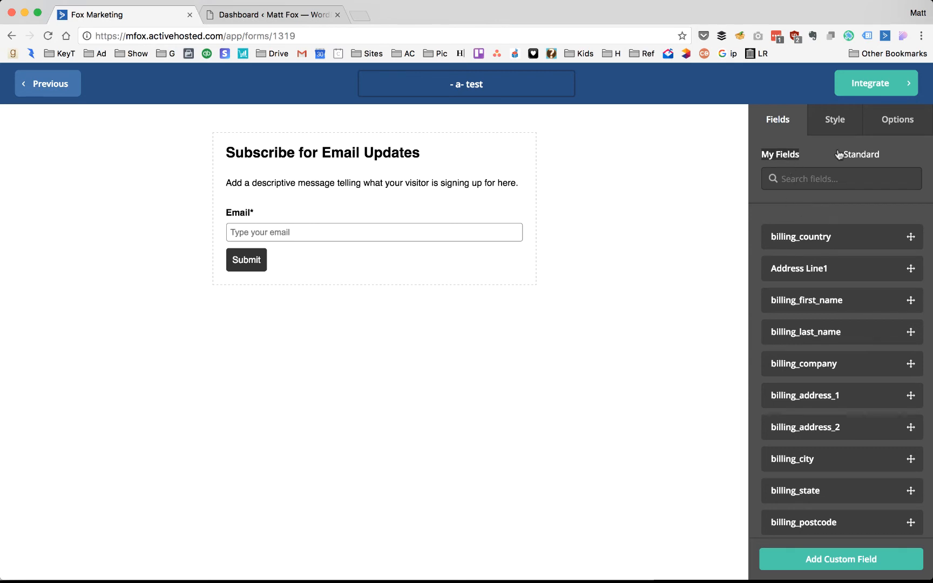
# - Drag the Name of lead magnet and Download URL hidden fields into the form below Email
pyautogui.click(871, 155)
pyautogui.scroll(-3, 838, 223)
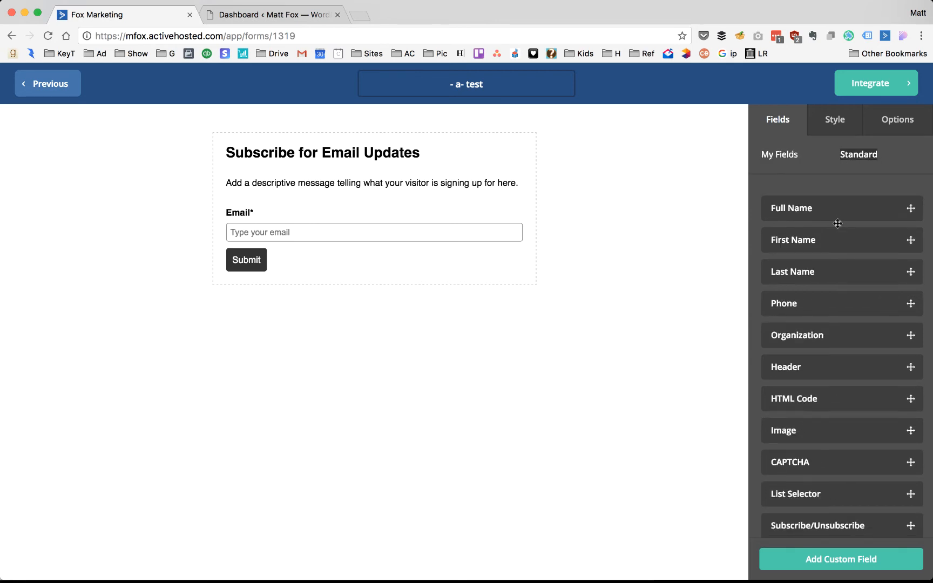
pyautogui.scroll(3, 839, 356)
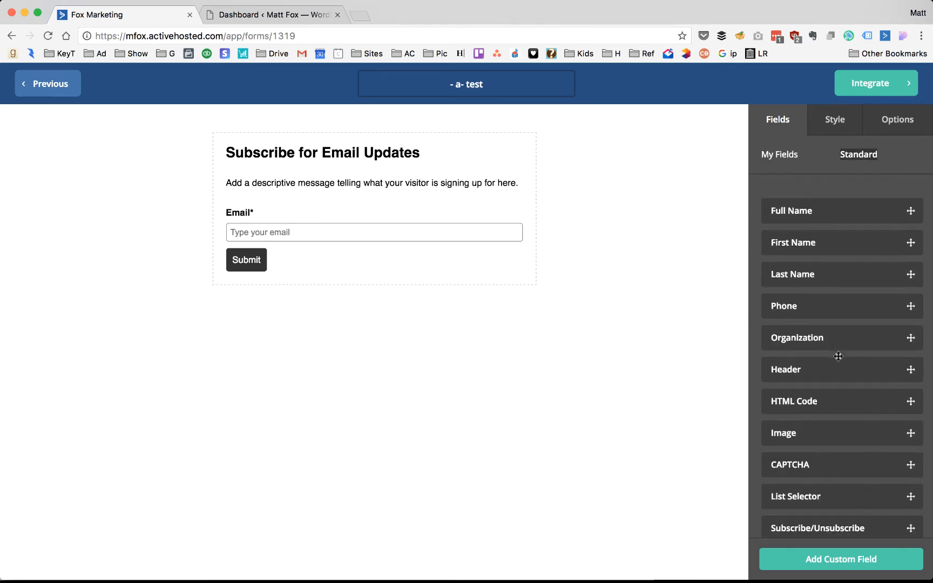
pyautogui.click(778, 155)
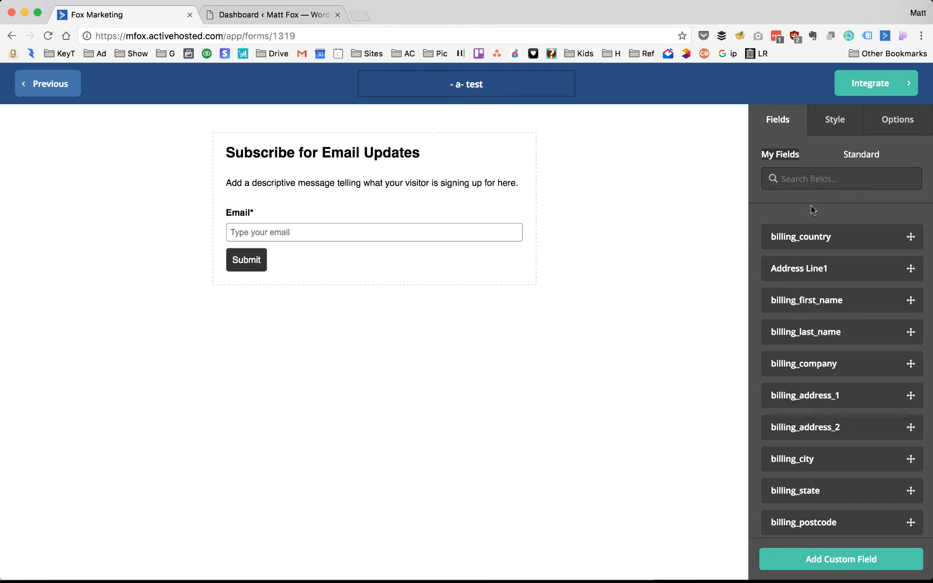
pyautogui.scroll(-3, 818, 335)
pyautogui.scroll(3, 818, 335)
pyautogui.scroll(-2, 793, 278)
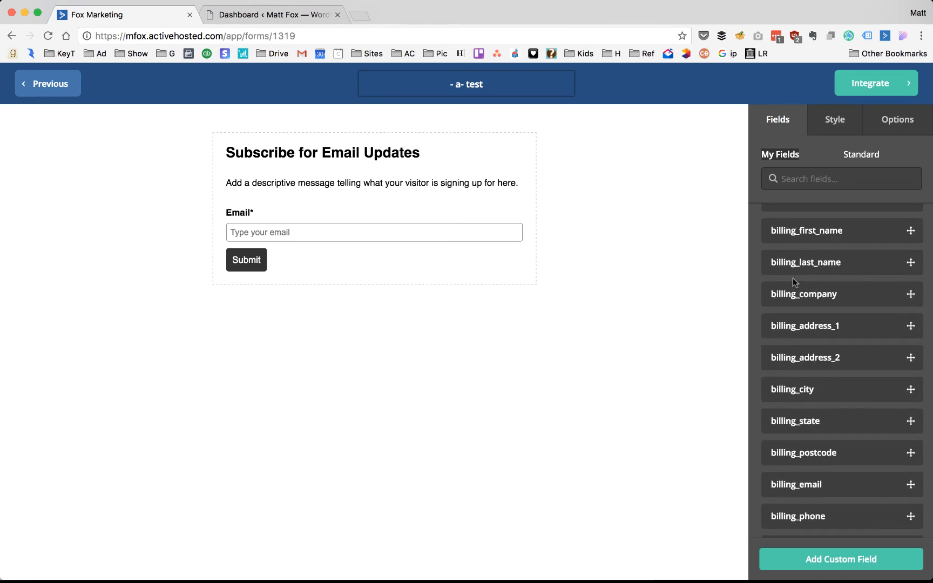
pyautogui.scroll(-6, 792, 278)
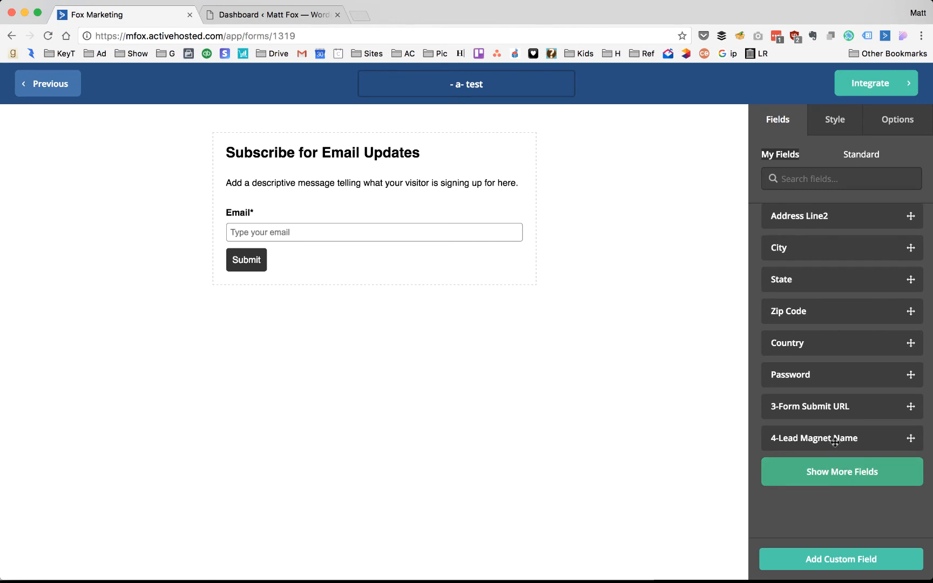
pyautogui.scroll(-10, 835, 442)
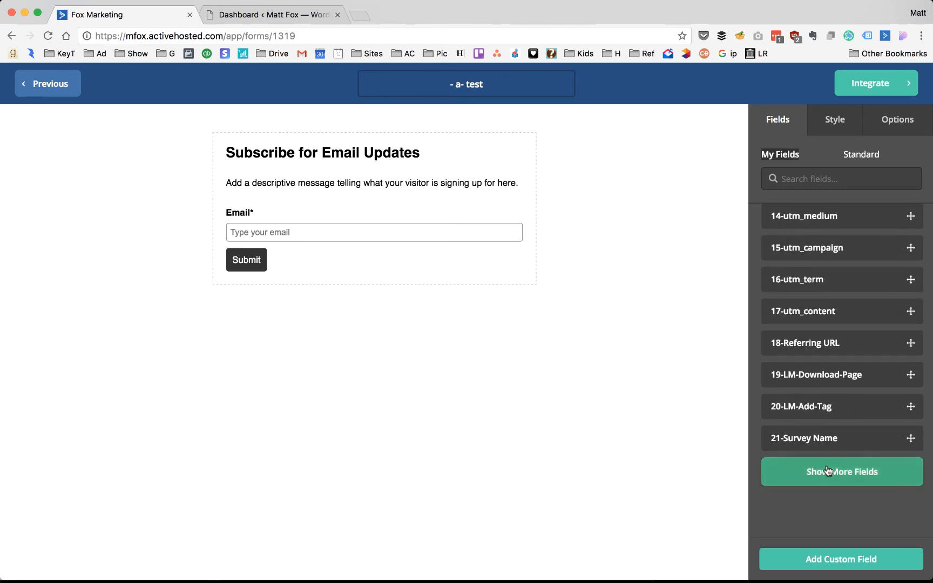
pyautogui.click(829, 471)
pyautogui.scroll(-5, 819, 340)
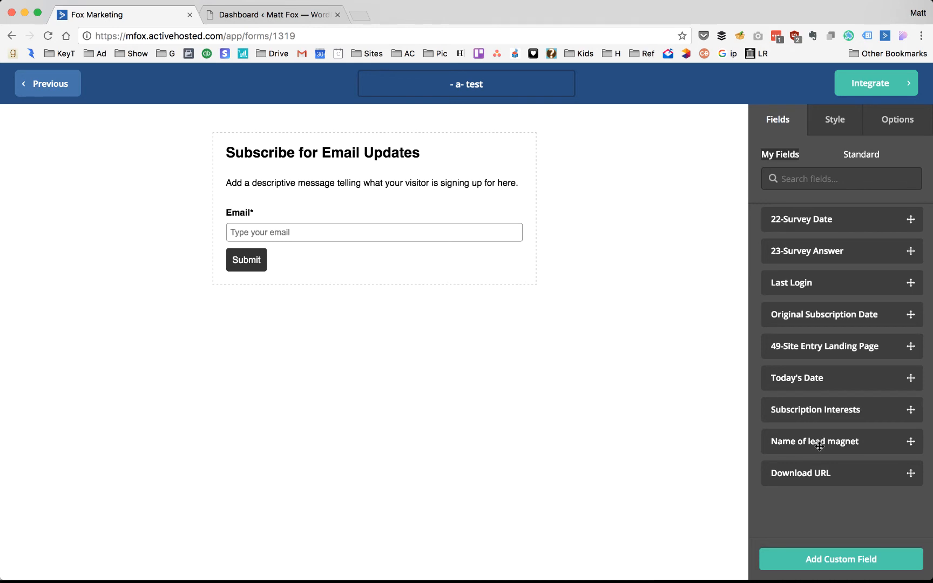
pyautogui.moveTo(831, 444); pyautogui.dragTo(329, 245)
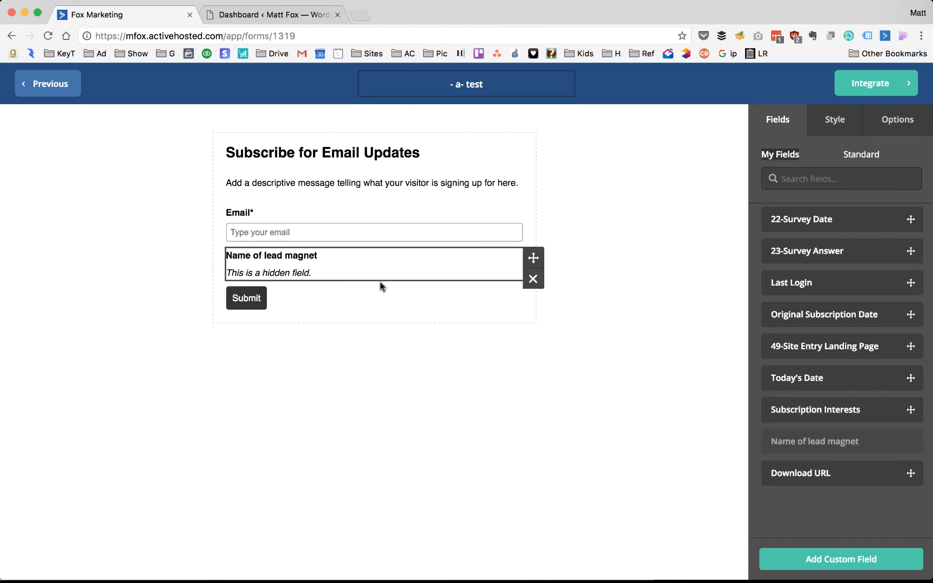
pyautogui.moveTo(825, 472); pyautogui.dragTo(337, 281)
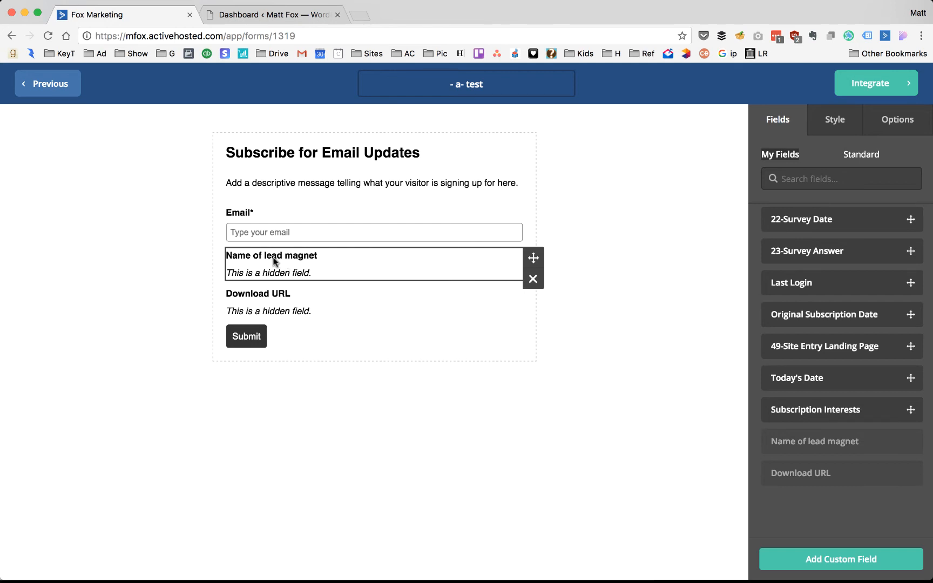
pyautogui.click(280, 313)
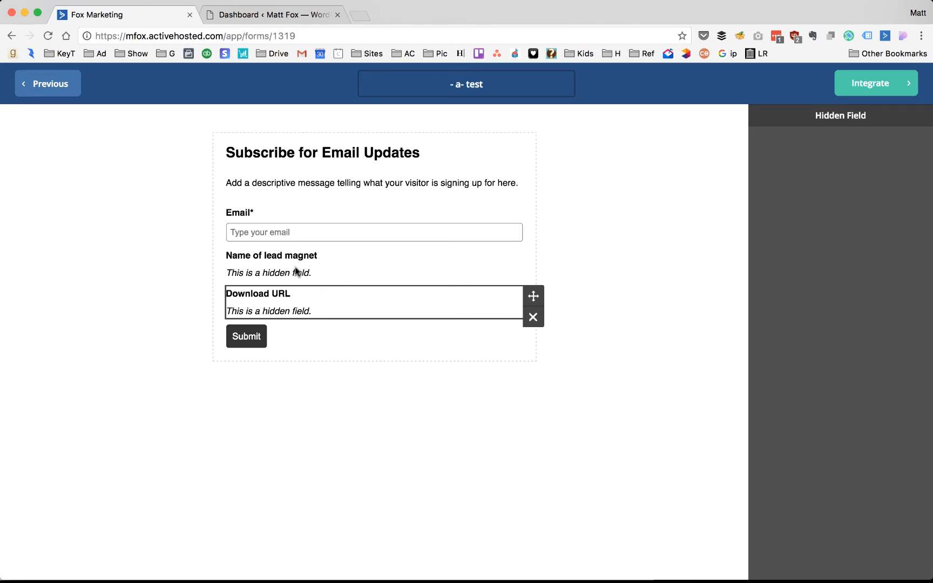
pyautogui.click(574, 208)
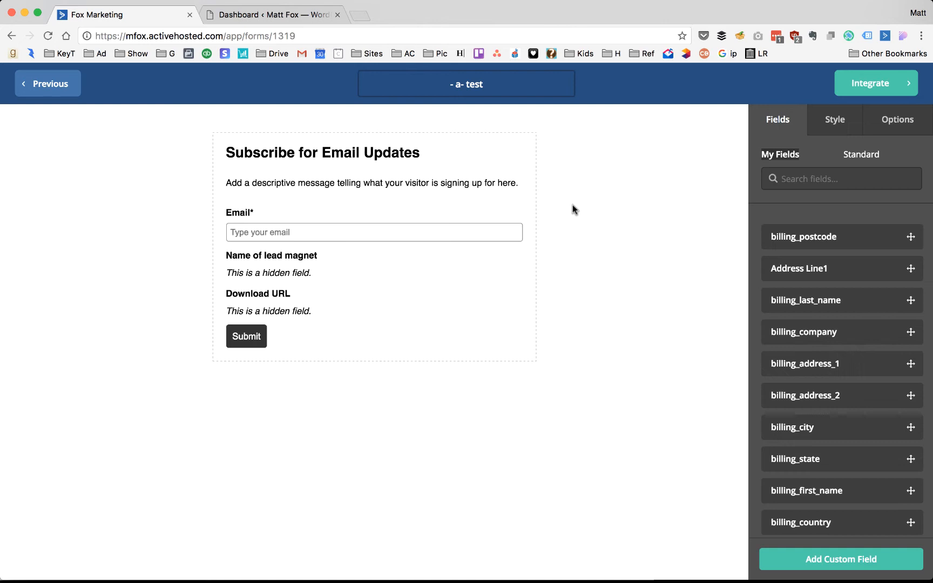
pyautogui.click(835, 121)
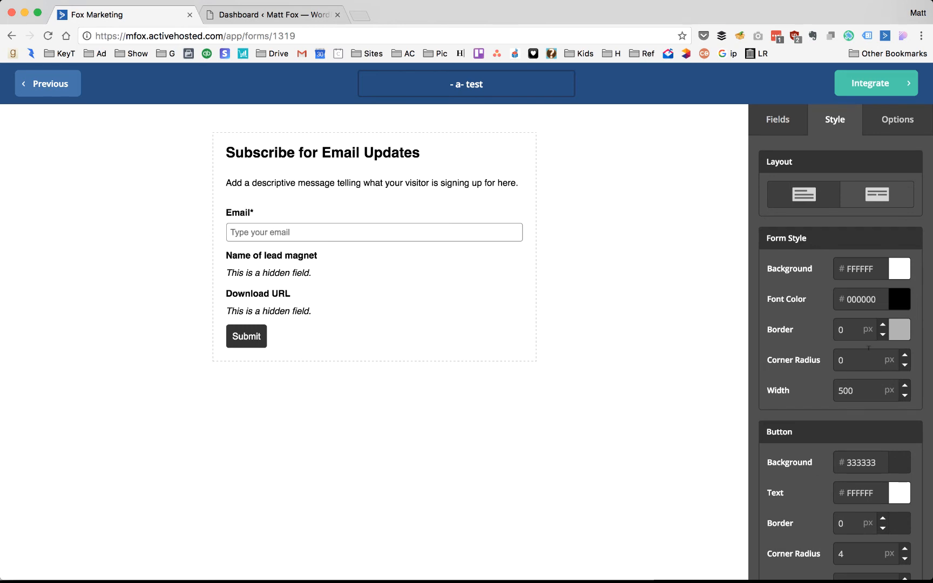
pyautogui.scroll(-5, 811, 367)
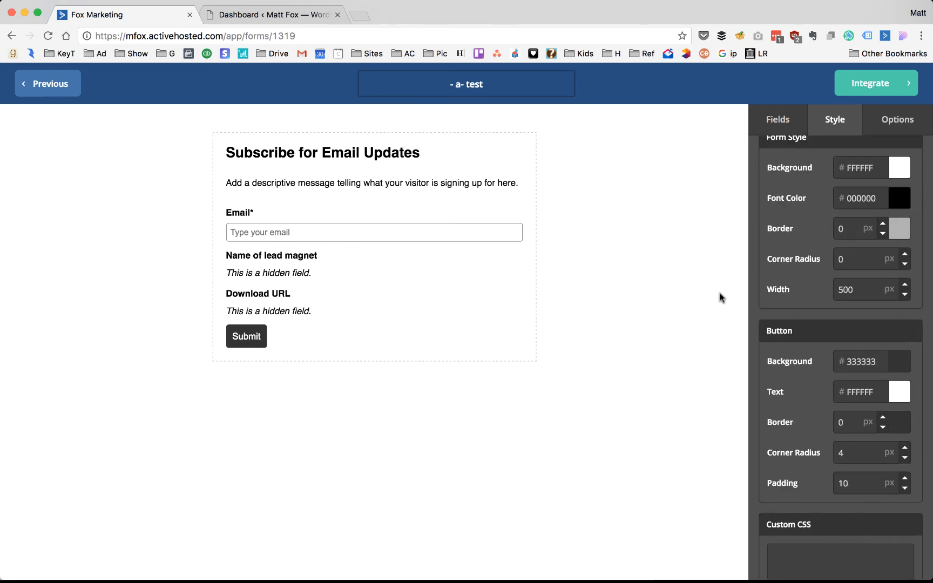
pyautogui.scroll(5, 794, 216)
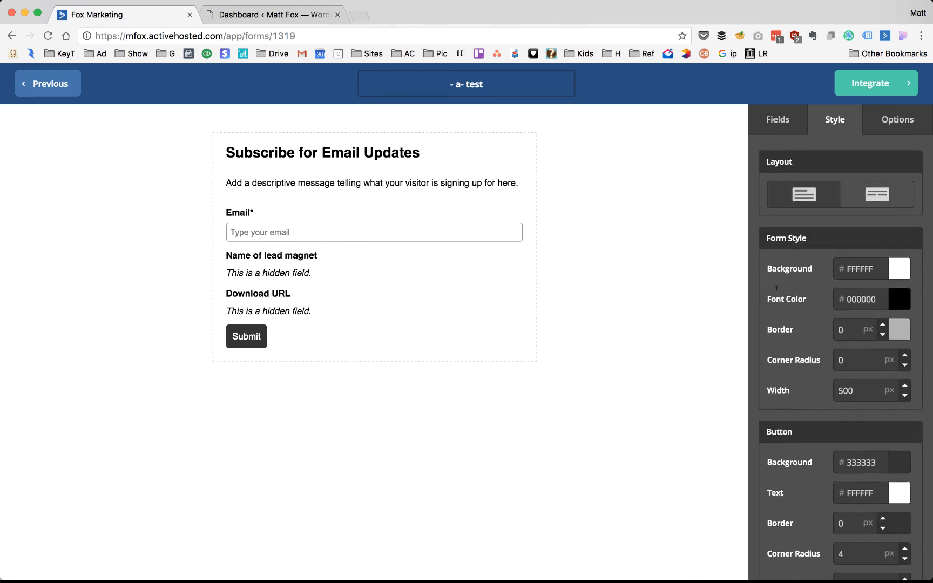
# - Set the form's On Submit action to Open URL, then switch to the WordPress dashboard
pyautogui.click(899, 123)
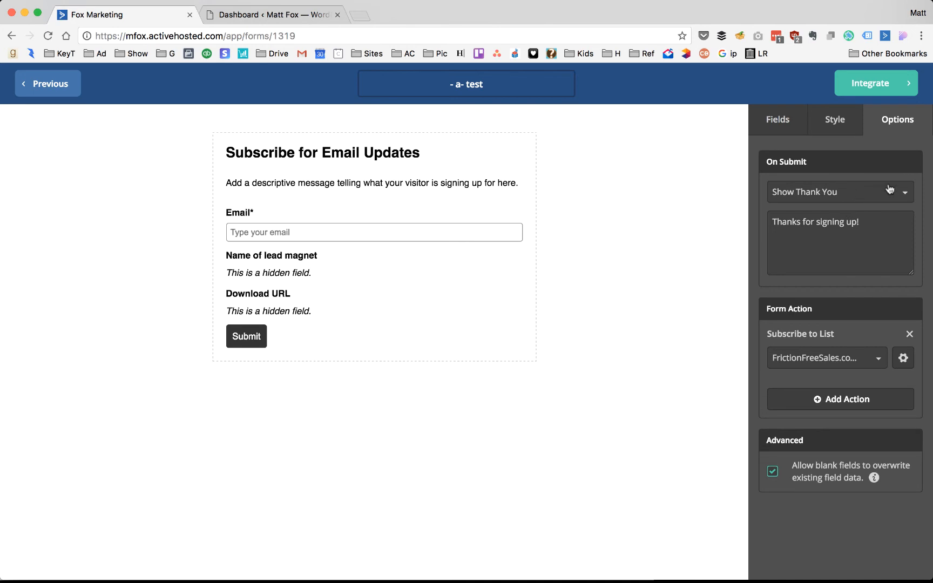
pyautogui.click(840, 195)
pyautogui.click(805, 250)
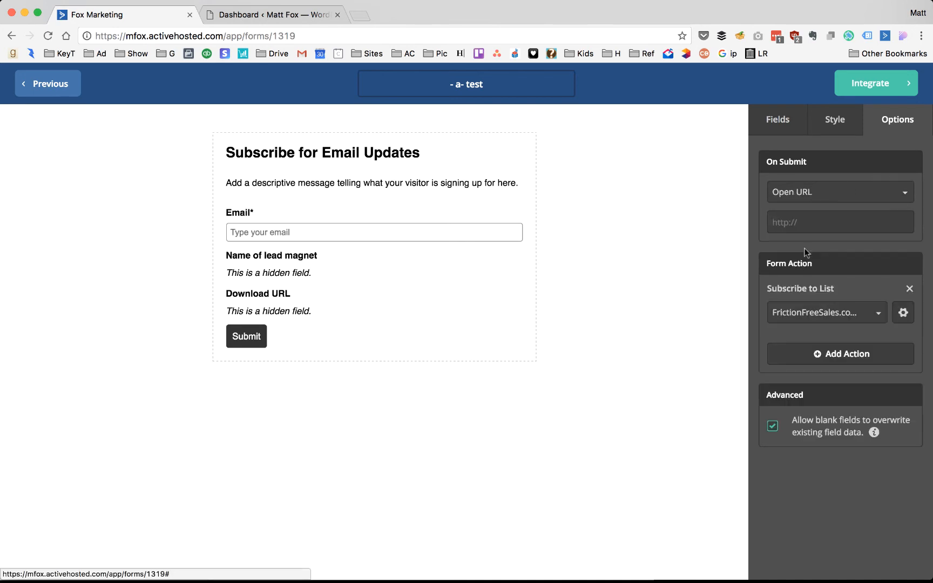
pyautogui.click(267, 13)
pyautogui.moveTo(644, 246)
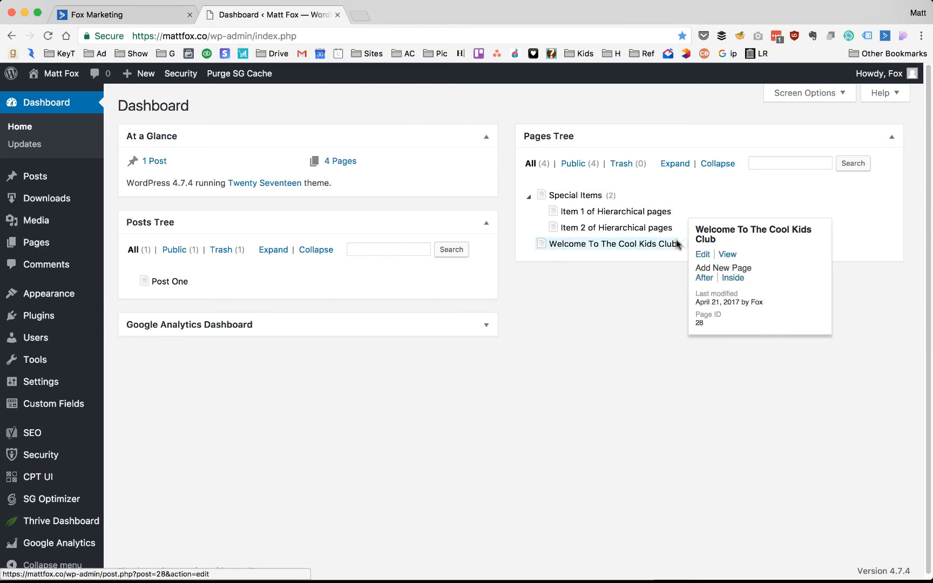
# - Copy the Welcome To The Cool Kids Club page's web address from WordPress for the form redirect
pyautogui.rightClick(724, 260)
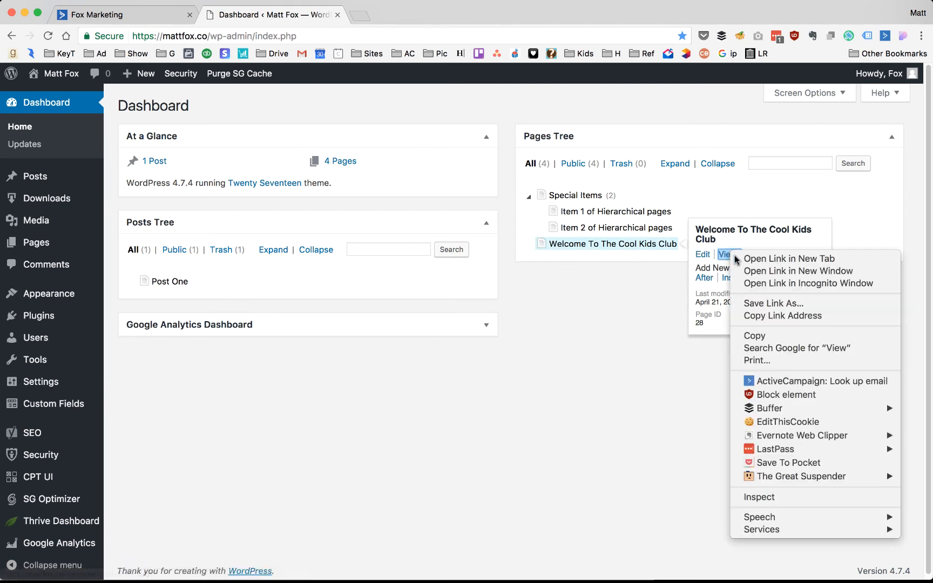
pyautogui.click(782, 317)
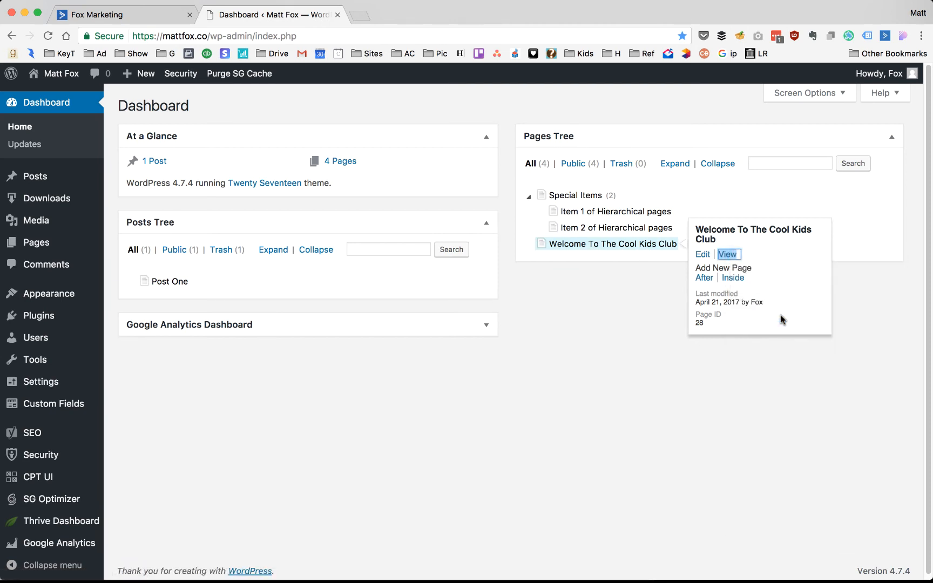
pyautogui.keyDown('super'); pyautogui.click(734, 259); pyautogui.keyUp('super')
pyautogui.click(425, 15)
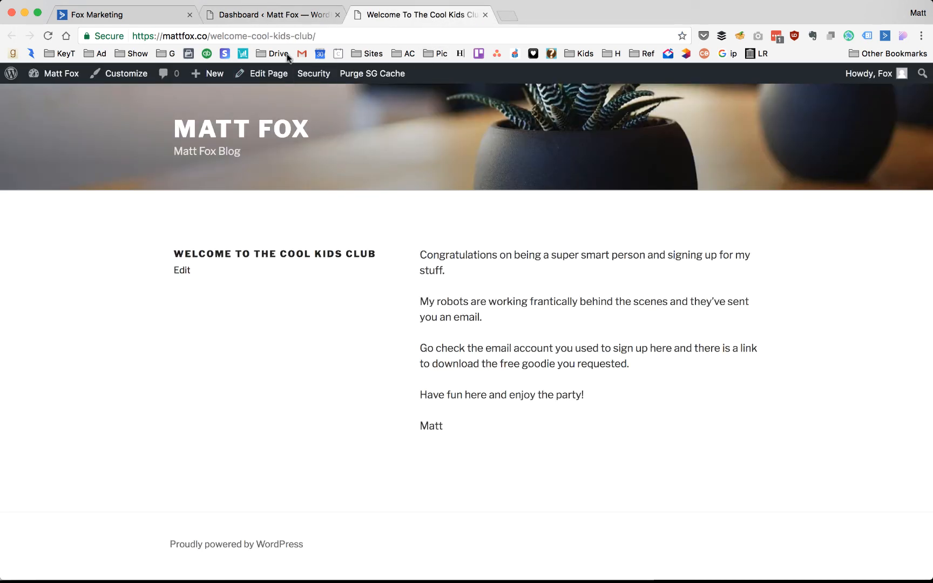
pyautogui.click(273, 34)
pyautogui.rightClick(244, 38)
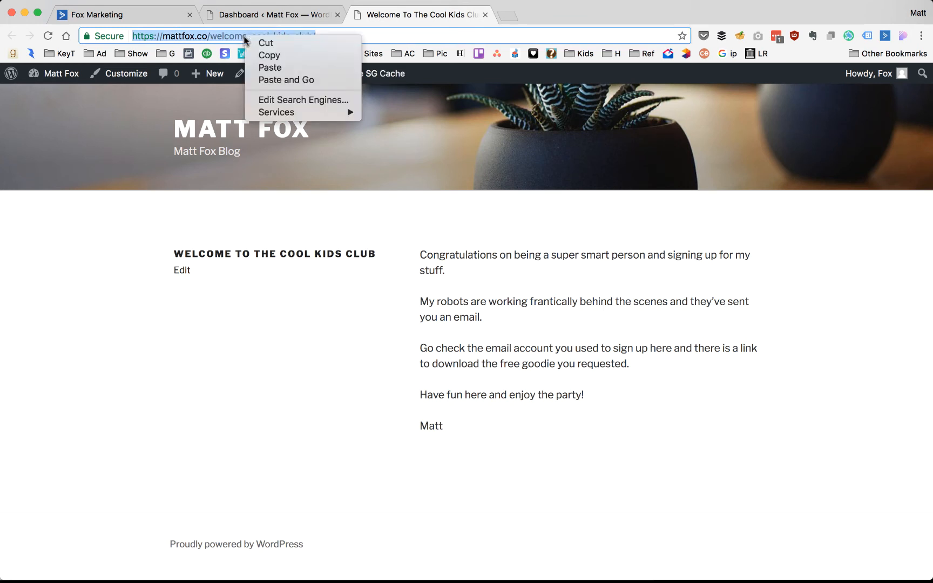
pyautogui.click(280, 56)
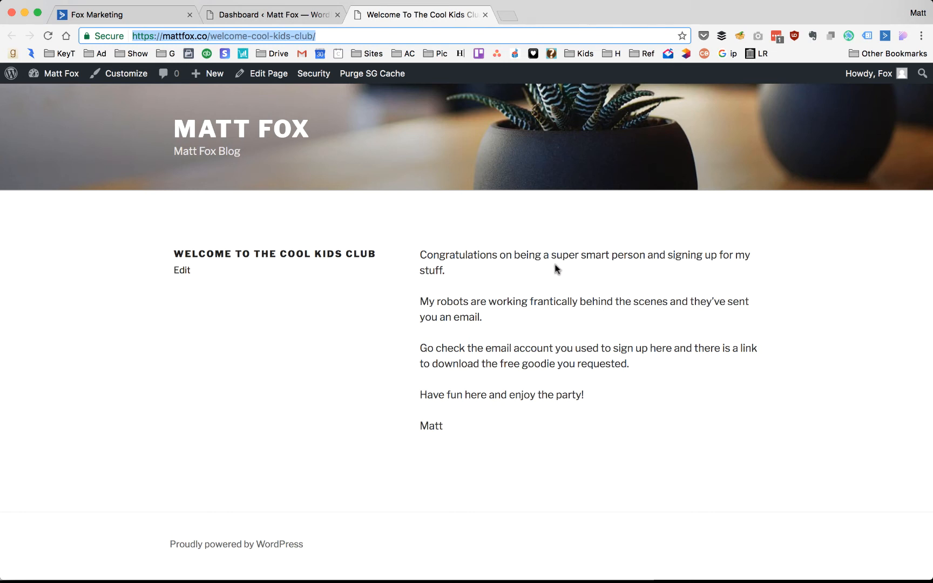
pyautogui.click(150, 16)
pyautogui.rightClick(775, 222)
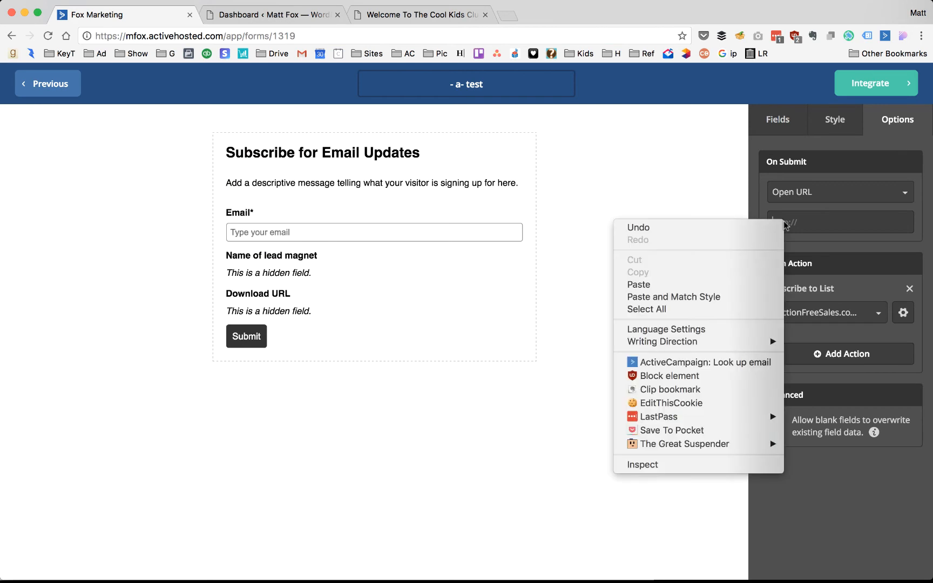
pyautogui.click(649, 284)
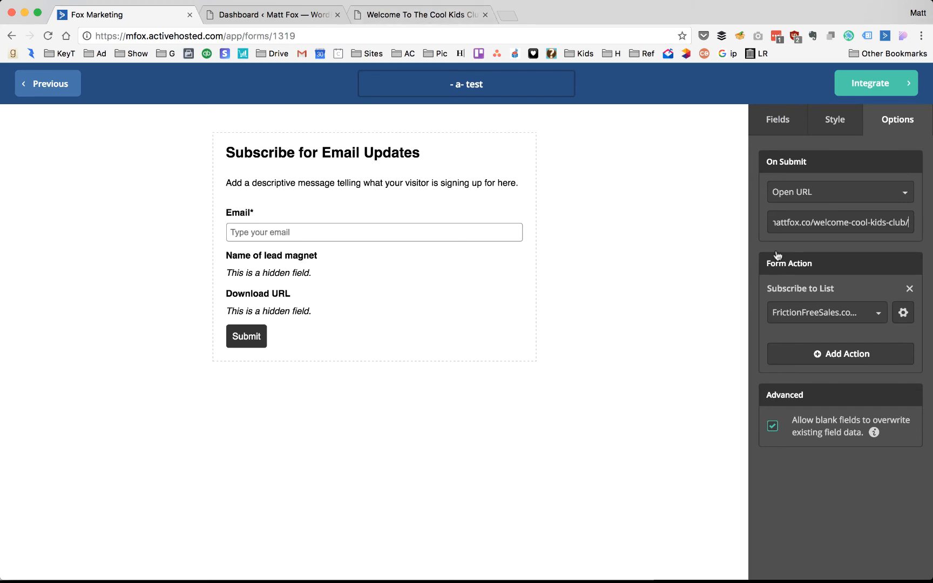
pyautogui.click(903, 315)
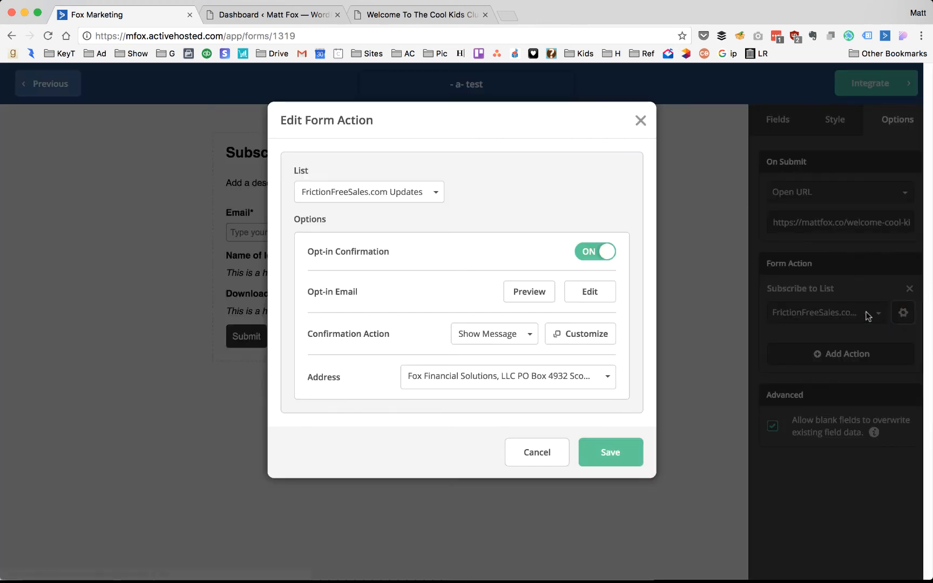
# - Switch Opt-in Confirmation off for the FrictionFreeSales.com Updates subscription and save the form action
pyautogui.click(590, 253)
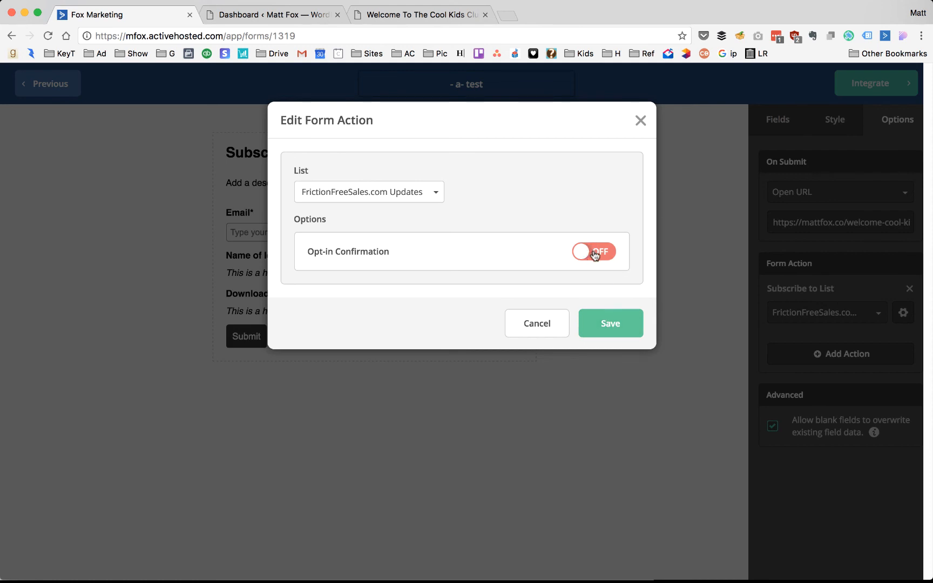
pyautogui.click(611, 324)
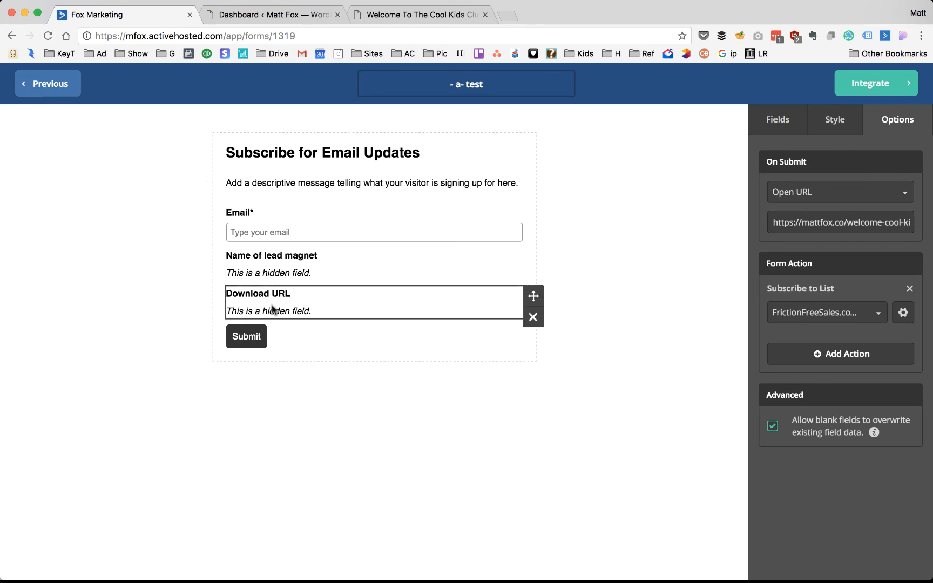
# - Copy the form's shareable link from the Integrate page's Link tab
pyautogui.click(878, 89)
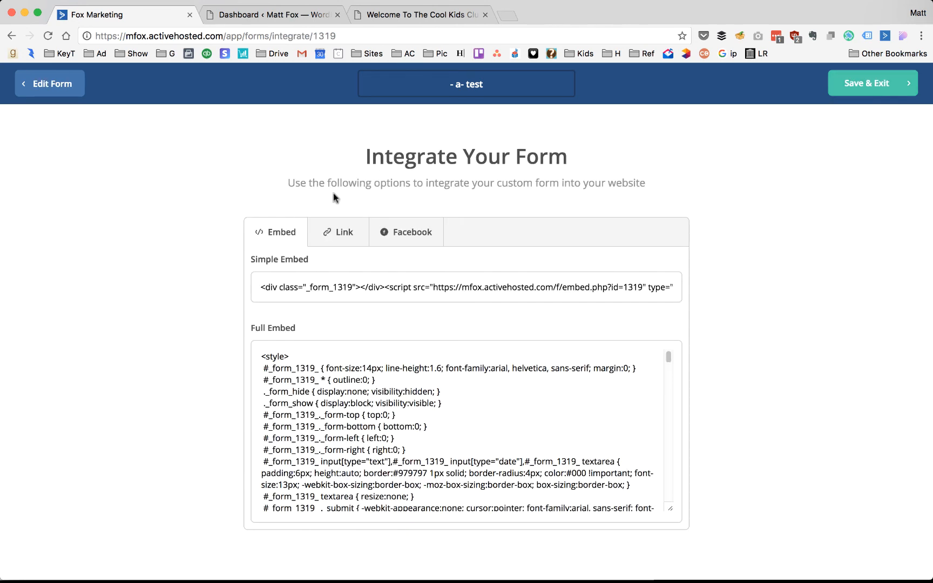
pyautogui.click(331, 232)
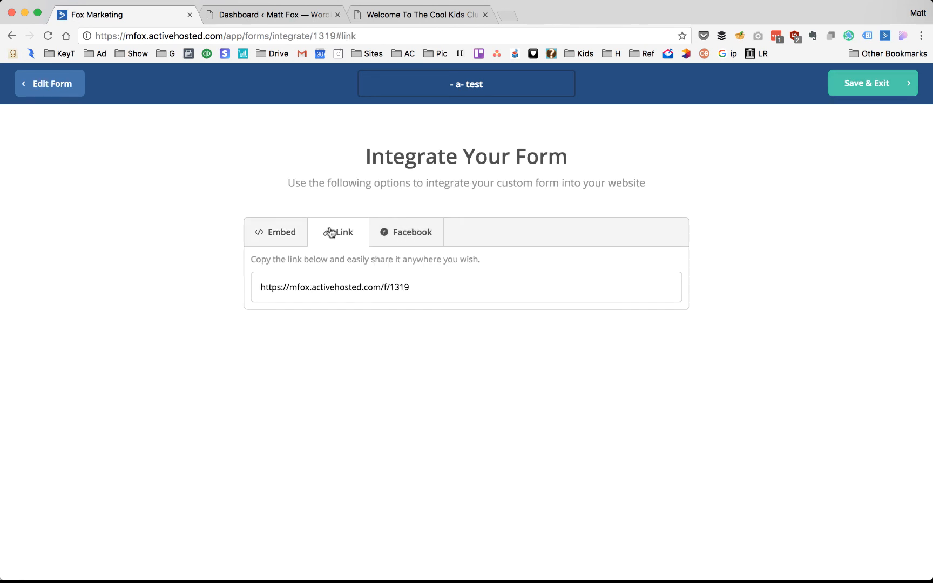
pyautogui.rightClick(340, 288)
pyautogui.click(335, 287)
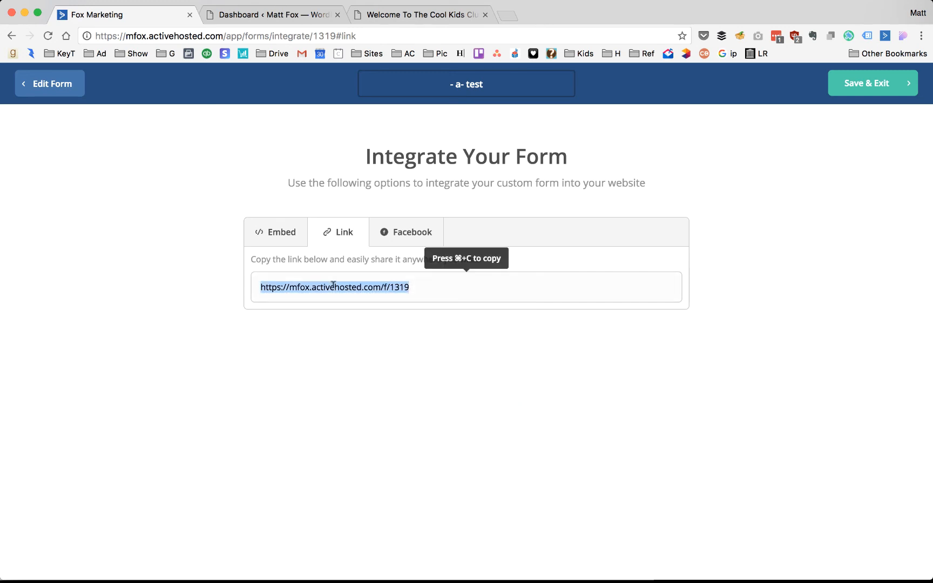
pyautogui.rightClick(333, 286)
pyautogui.click(359, 313)
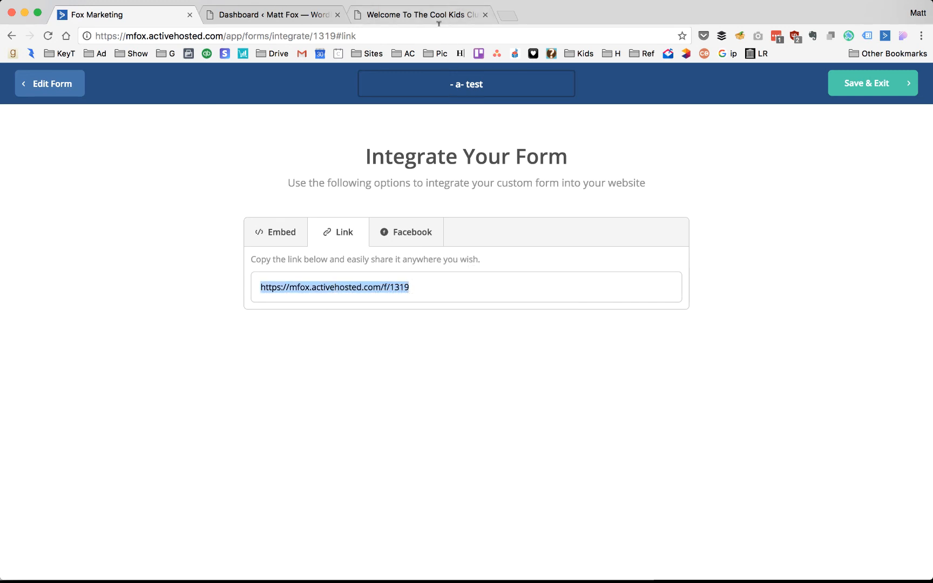
pyautogui.click(473, 17)
pyautogui.click(435, 36)
pyautogui.click(437, 34)
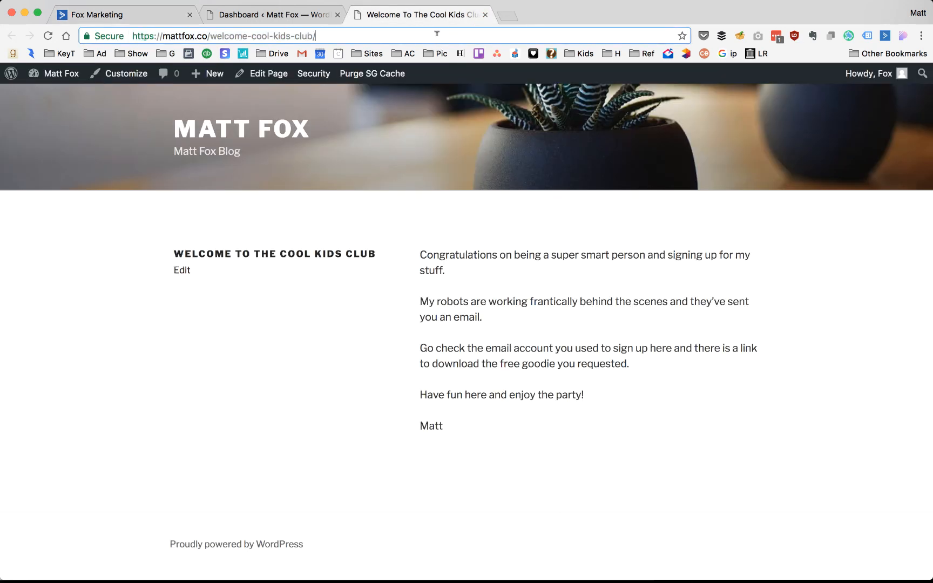
pyautogui.press('super+a')
pyautogui.press('super+v')
pyautogui.press('Return')
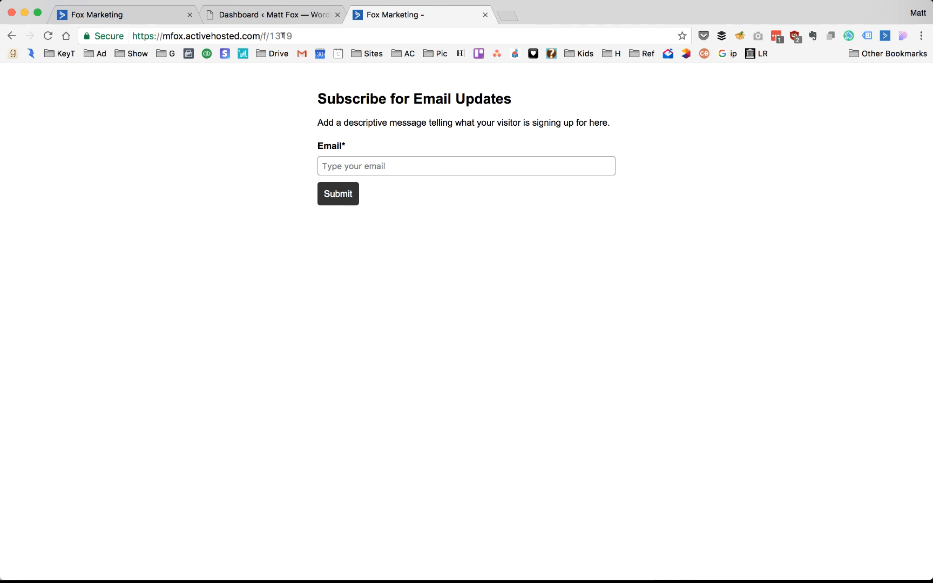
# - Return the builder from Integrate to Edit Form, then view the live form at /f/1319
pyautogui.click(134, 19)
pyautogui.click(62, 89)
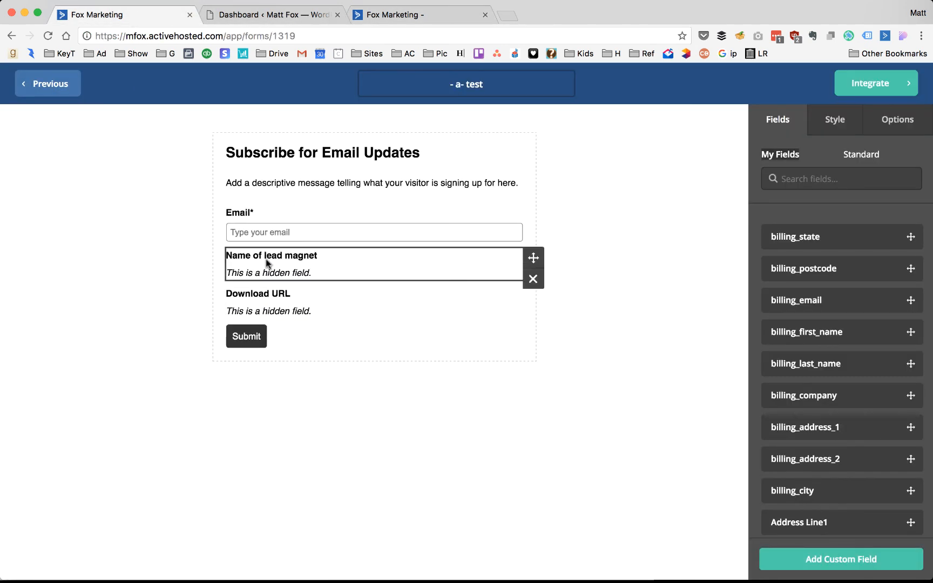
pyautogui.click(408, 15)
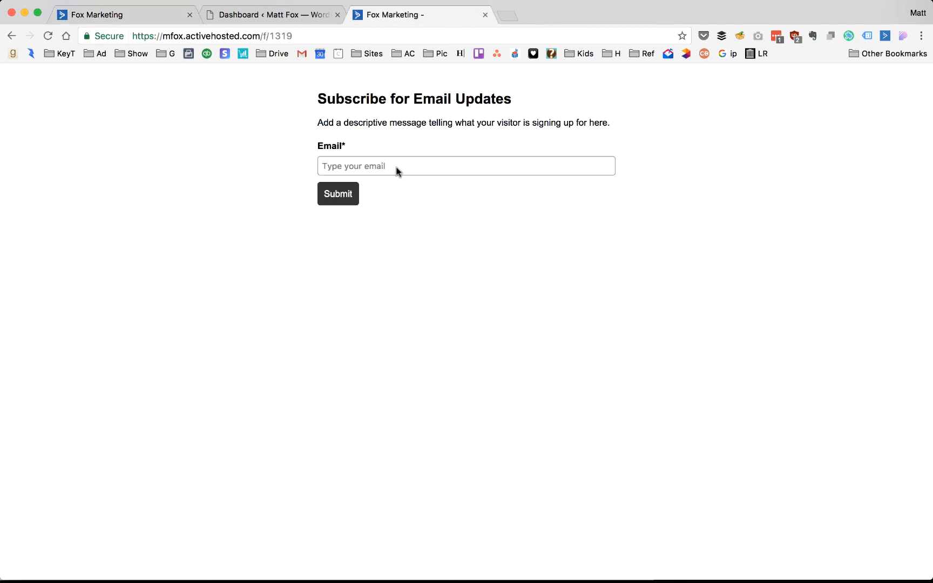
pyautogui.rightClick(368, 176)
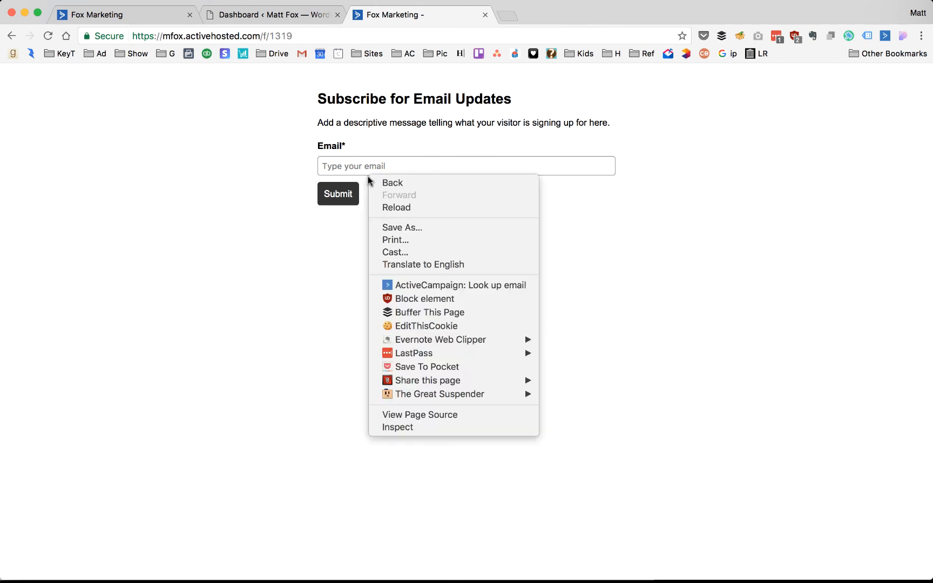
# - Inspect the live form in DevTools, expanding field54 and field55 to show NAME_OF_LEAD_MAGNET and DOWNLOAD_URL inputs
pyautogui.click(424, 426)
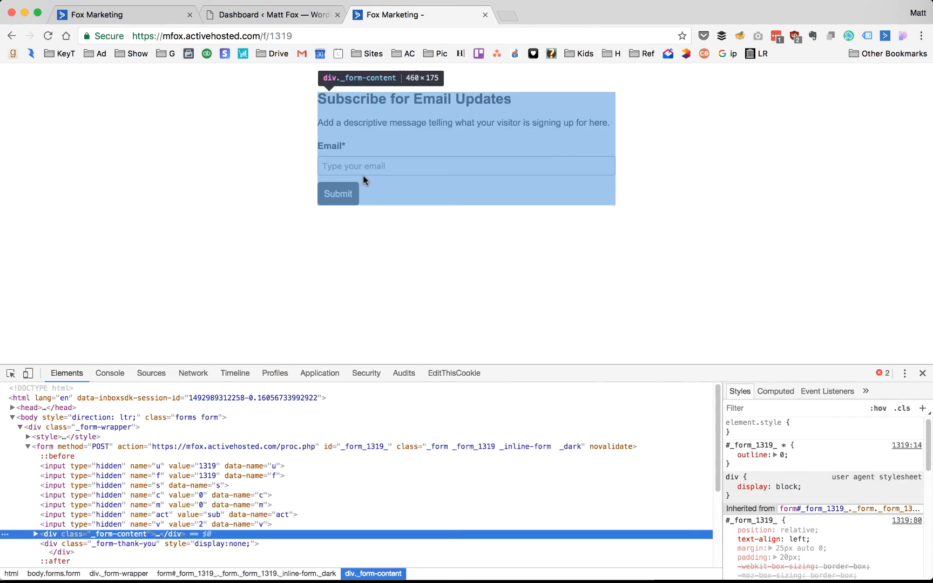
pyautogui.scroll(-4, 89, 467)
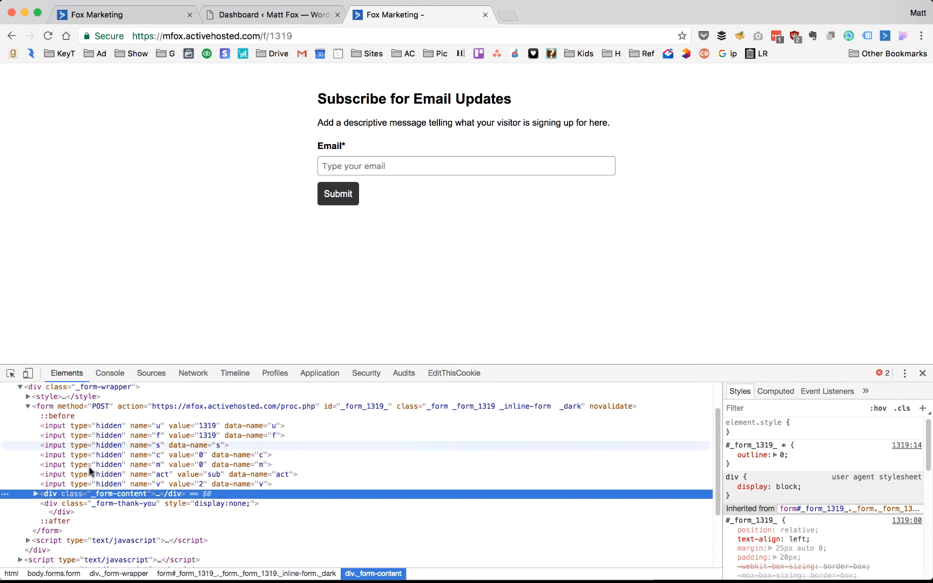
pyautogui.click(35, 421)
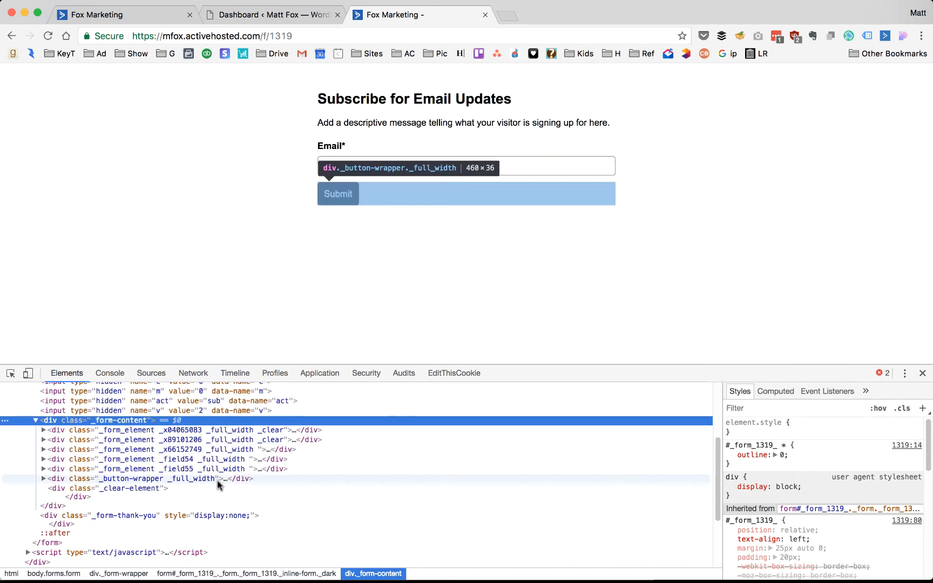
pyautogui.click(194, 457)
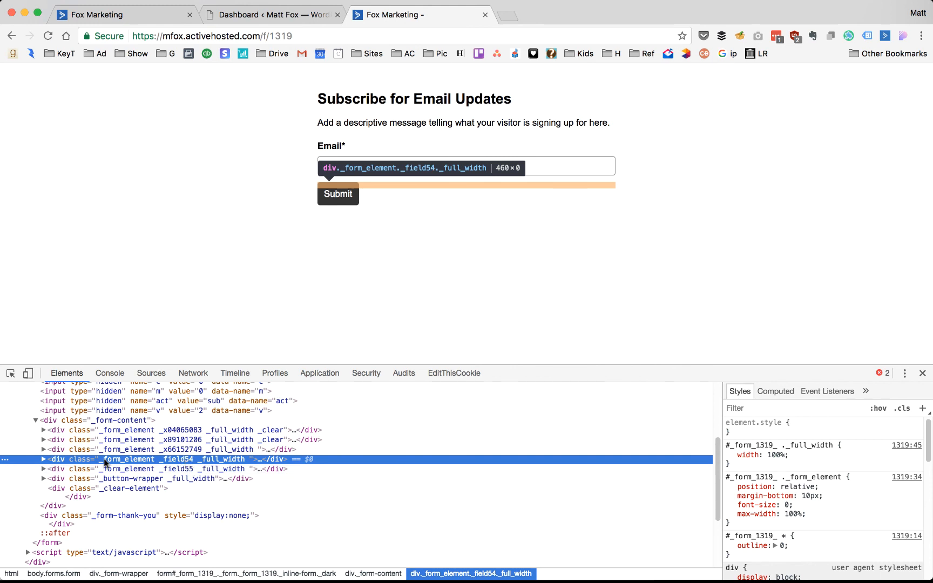
pyautogui.click(44, 459)
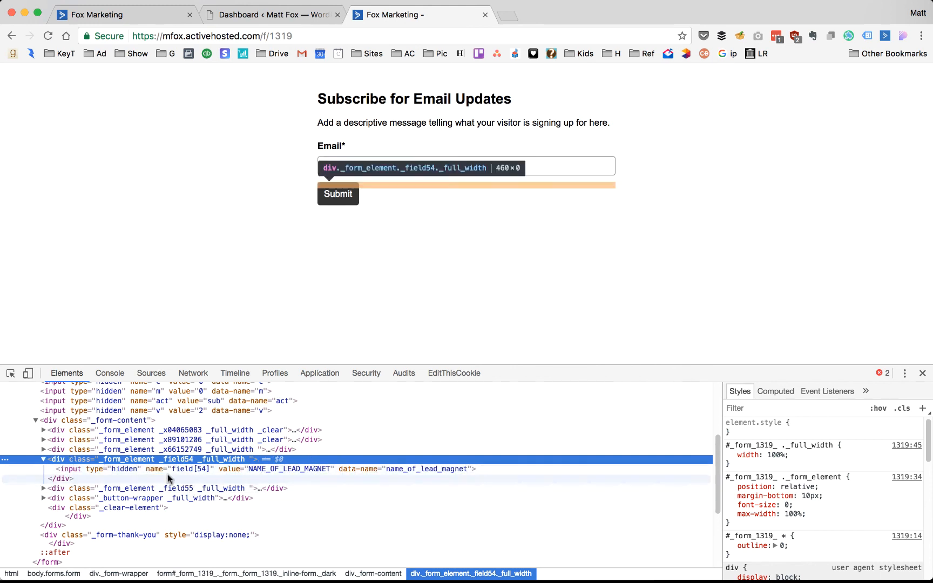
pyautogui.click(245, 468)
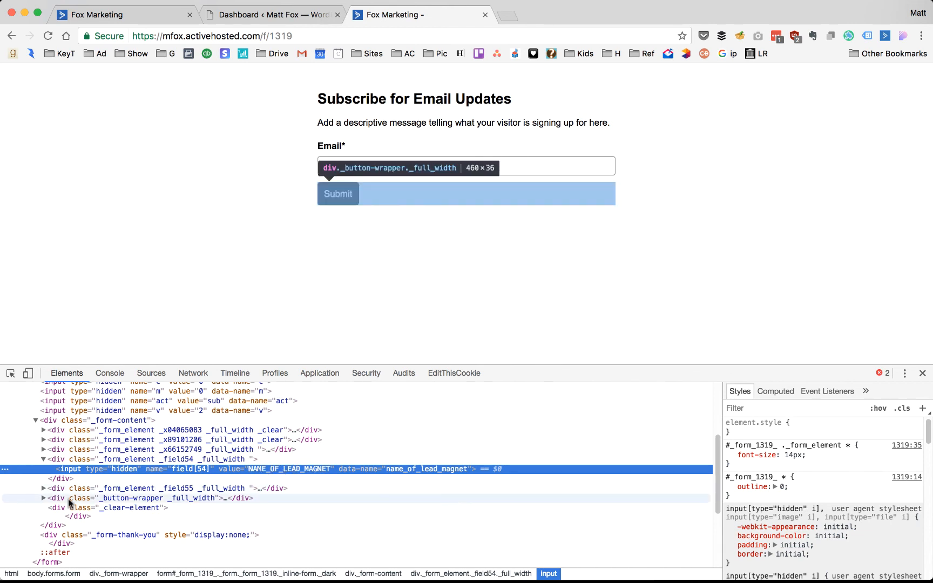
pyautogui.click(43, 489)
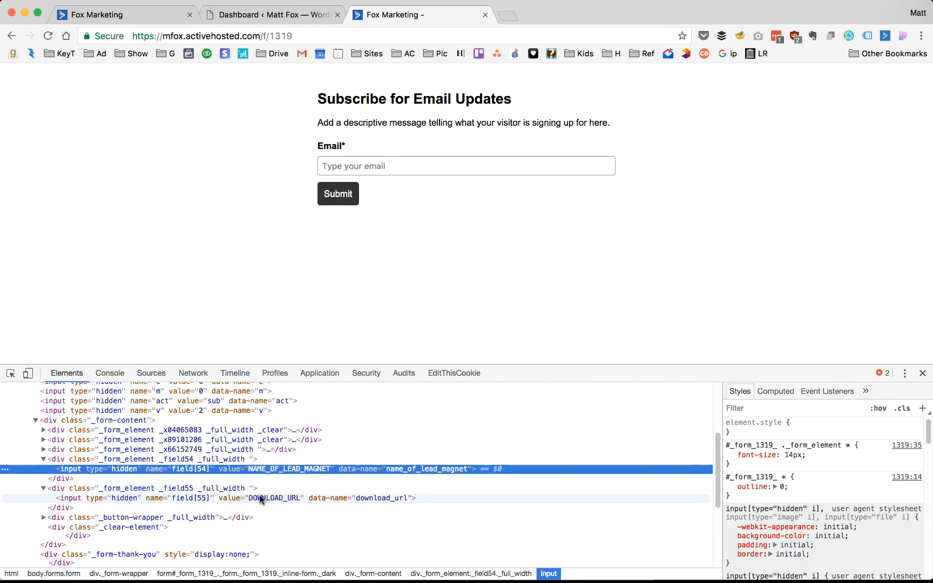
pyautogui.click(233, 497)
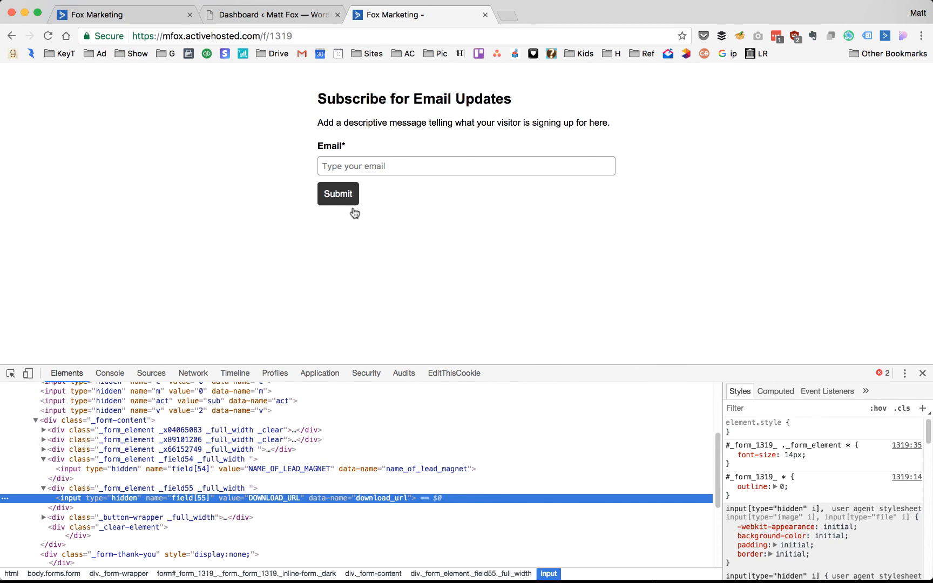
pyautogui.click(356, 166)
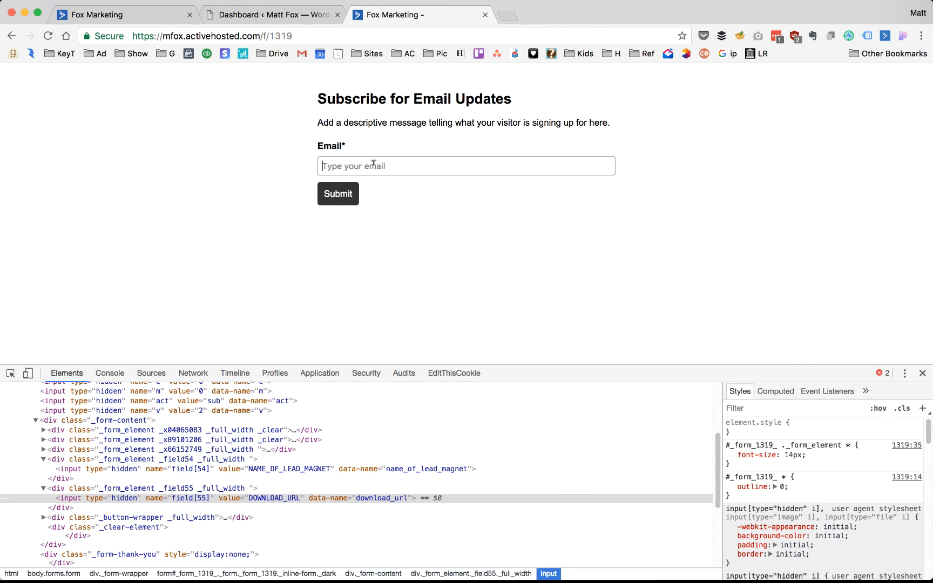
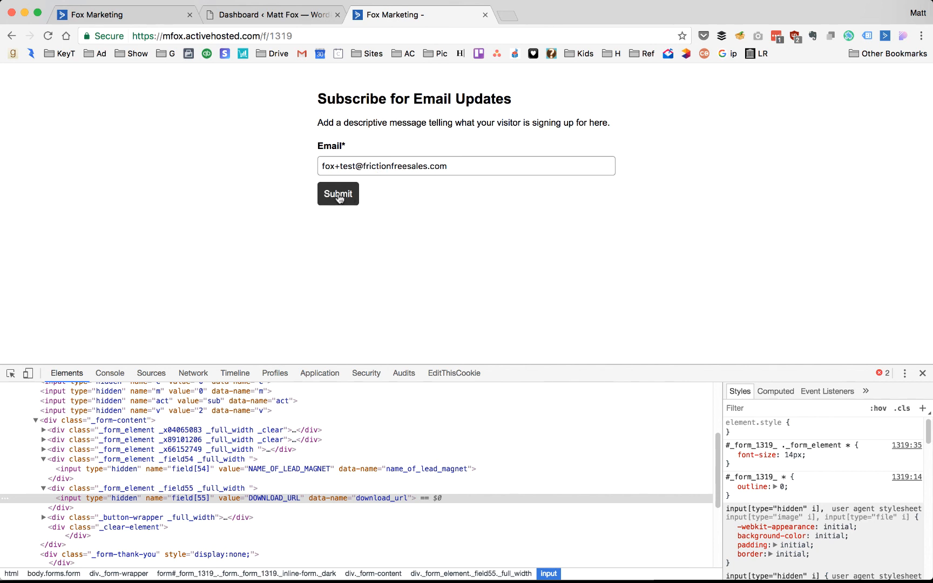
# - Submit the live form with a test e-mail address and confirm the Cool Kids Club thank-you page loads
pyautogui.click(339, 195)
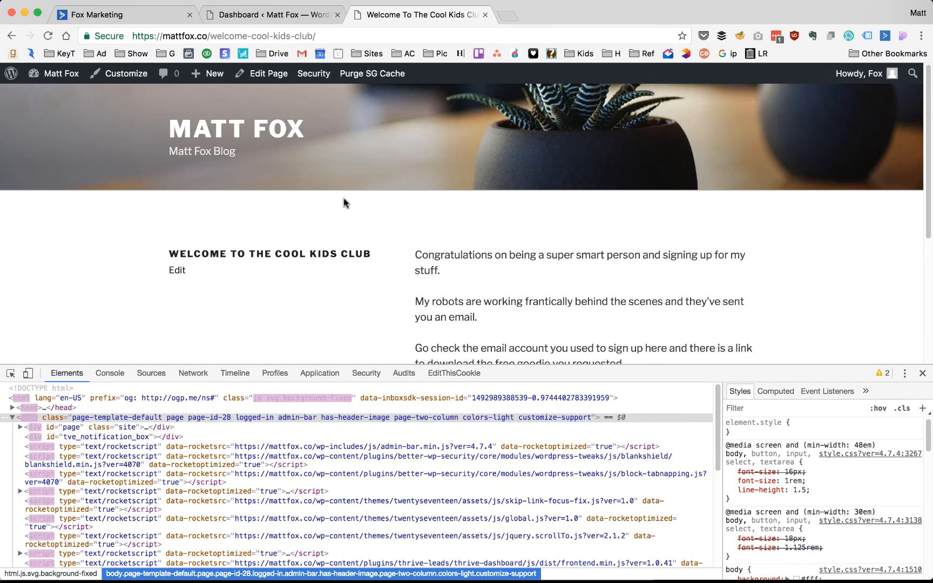
pyautogui.scroll(-2, 425, 232)
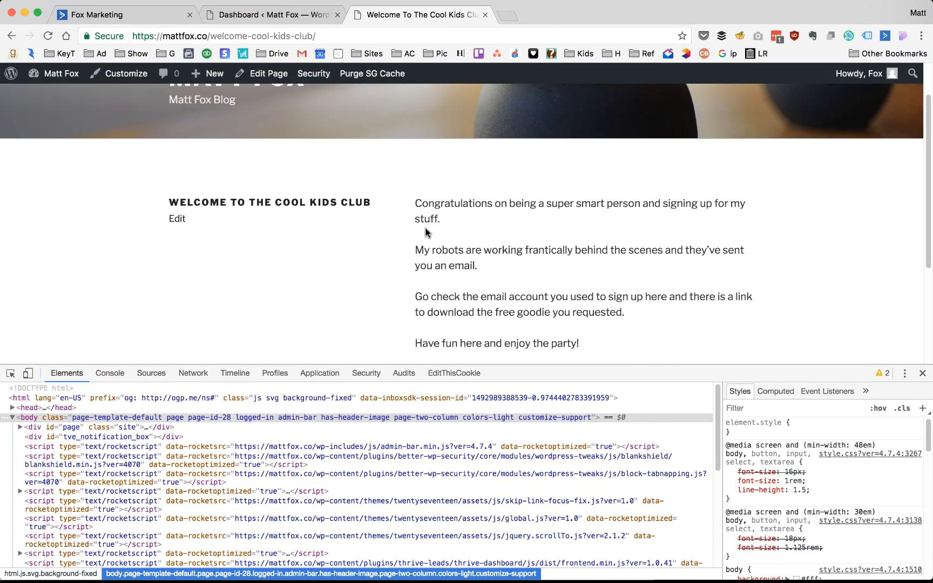
pyautogui.click(150, 19)
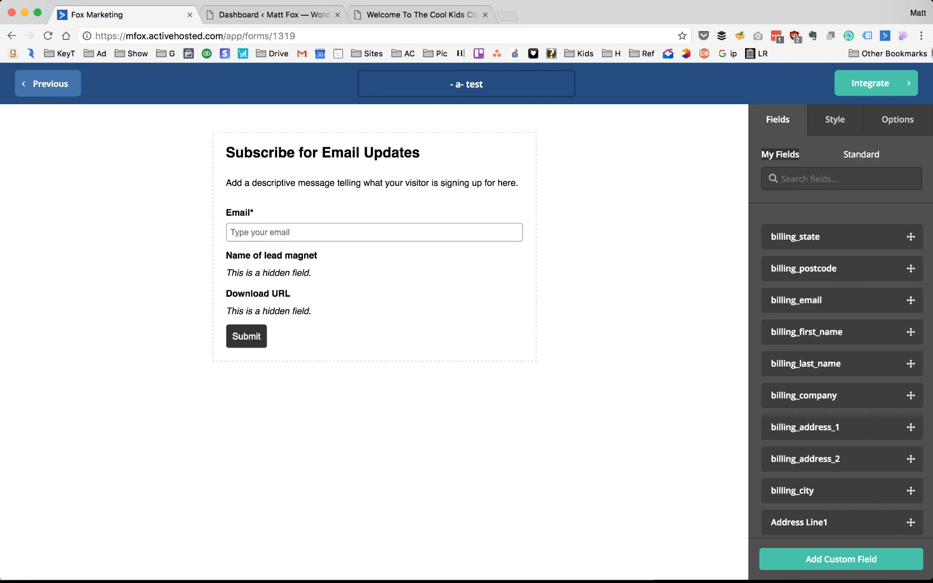
# - Leave the form editor via Integrate and open ActiveCampaign Contacts in a new tab
pyautogui.click(865, 87)
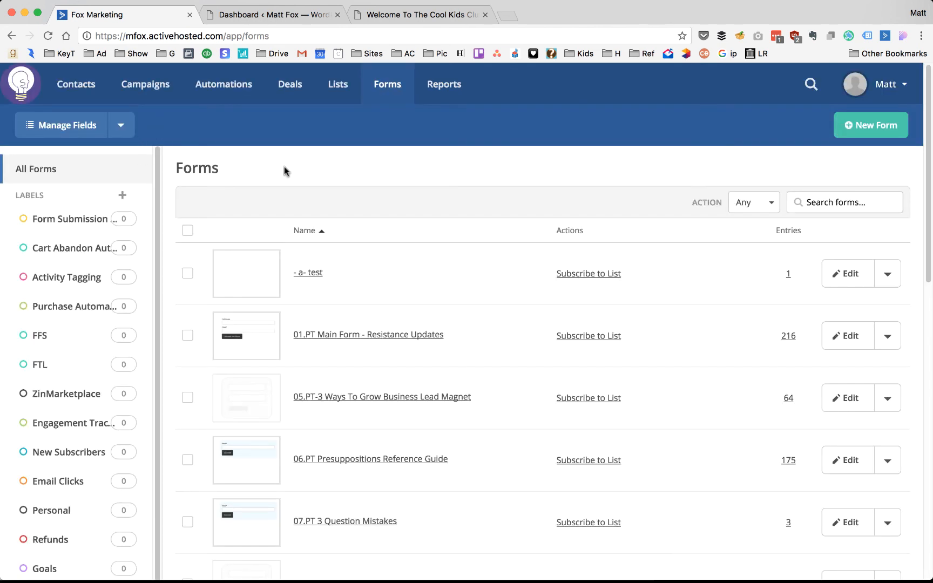
pyautogui.keyDown('super'); pyautogui.click(76, 92); pyautogui.keyUp('super')
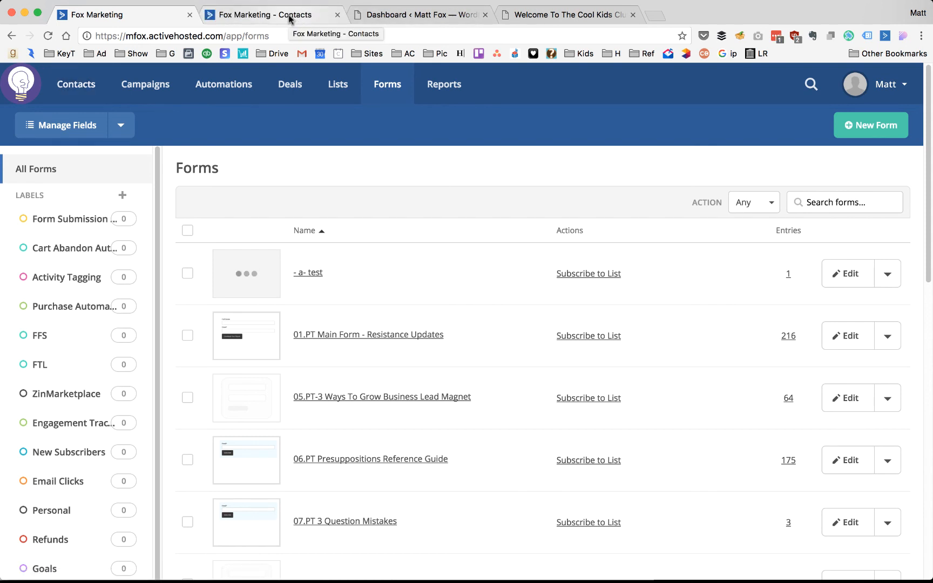
pyautogui.click(289, 14)
pyautogui.scroll(-1, 247, 209)
# - Open the test contact's record and verify Name of lead magnet and Download URL show NAME_OF_LEAD_MAGNET and DOWNLOAD_URL
pyautogui.click(219, 187)
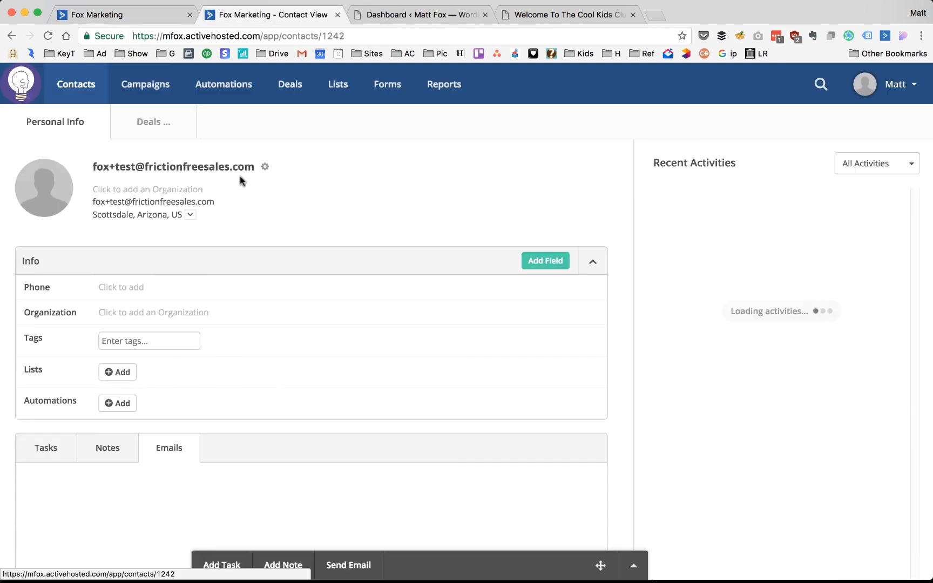
pyautogui.scroll(-2, 612, 192)
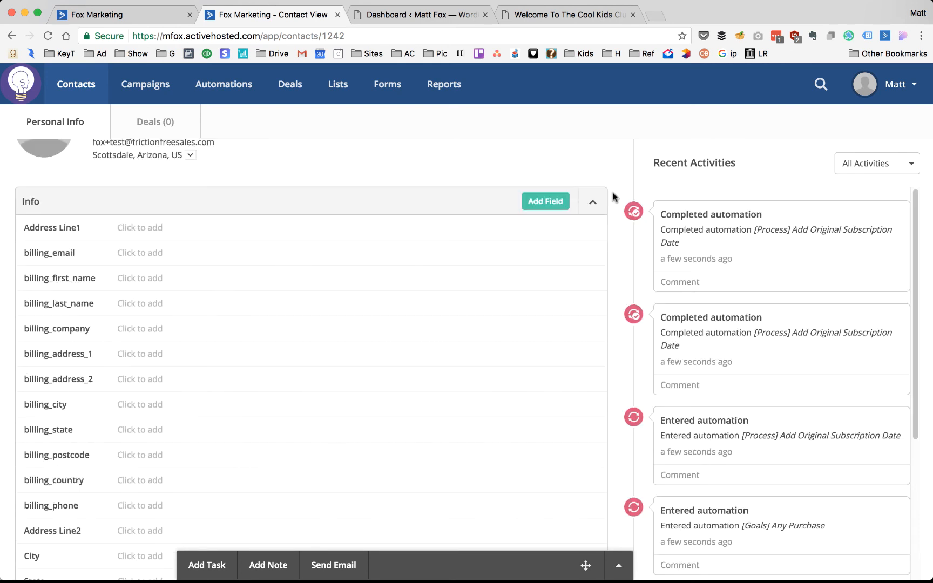
pyautogui.scroll(-1, 612, 193)
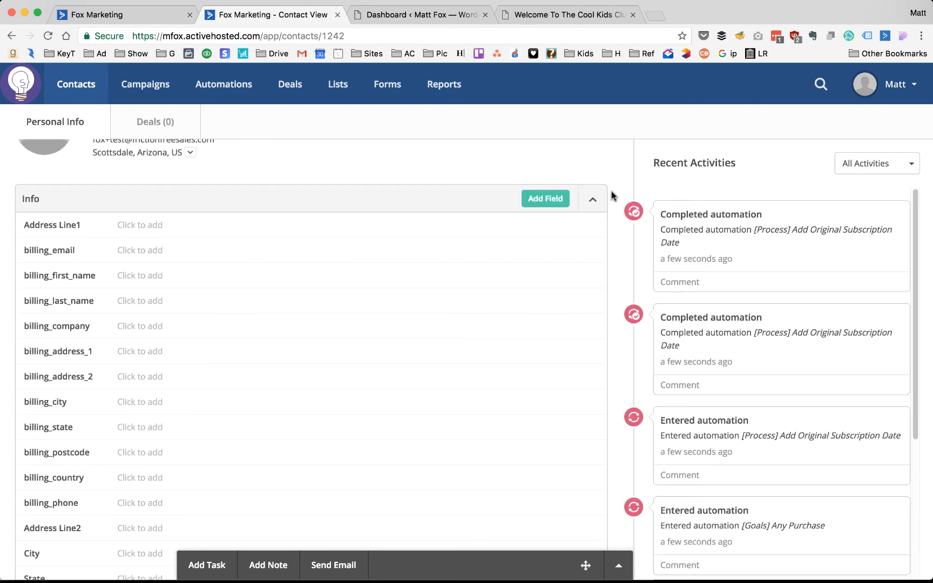
pyautogui.scroll(-4, 611, 193)
pyautogui.scroll(-10, 157, 195)
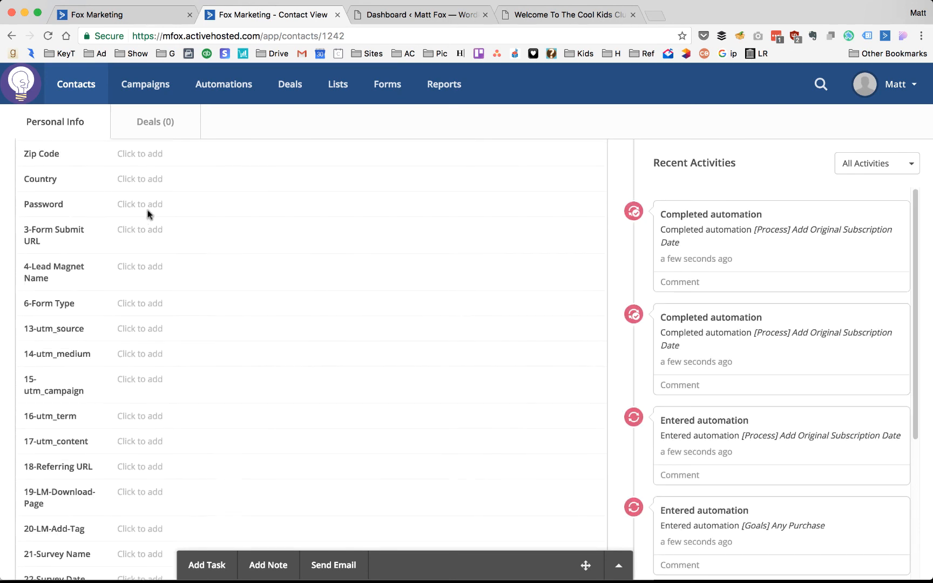
pyautogui.scroll(-7, 243, 211)
pyautogui.scroll(-3, 319, 205)
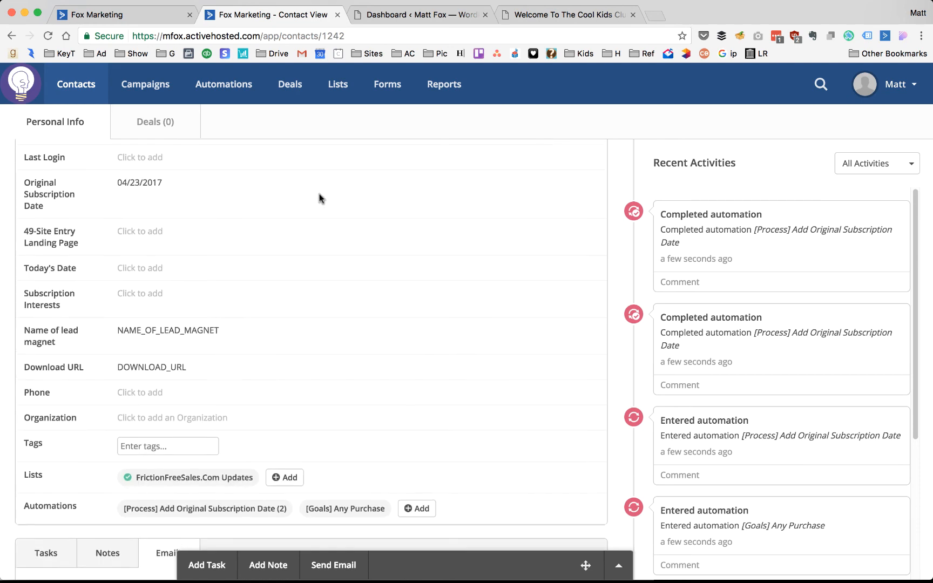
pyautogui.scroll(20, 318, 199)
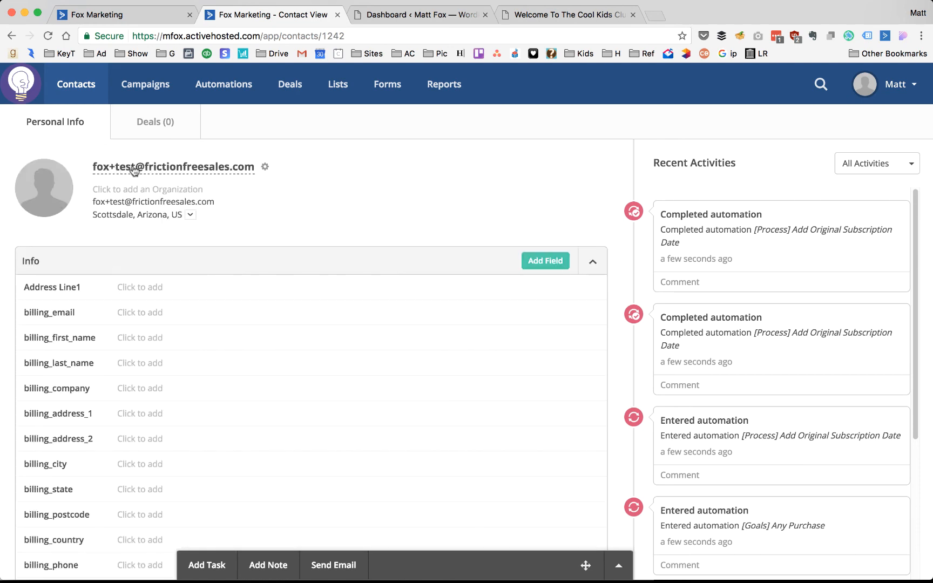
pyautogui.scroll(-15, 287, 181)
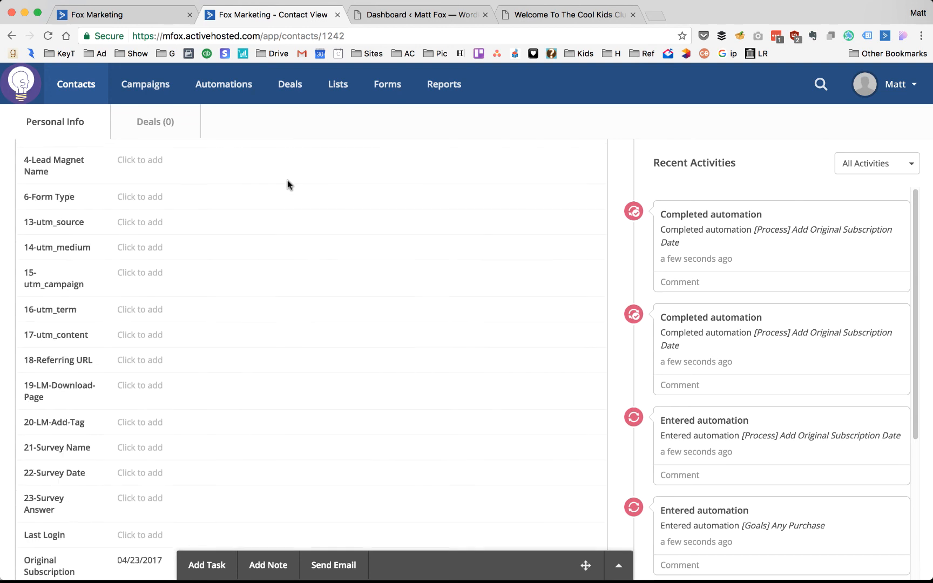
pyautogui.scroll(-10, 288, 183)
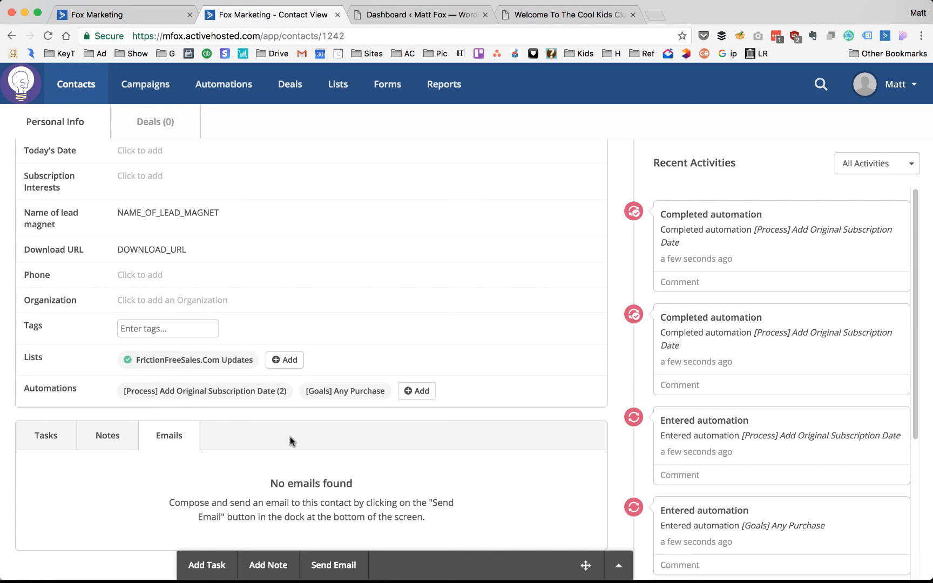
pyautogui.moveTo(349, 393)
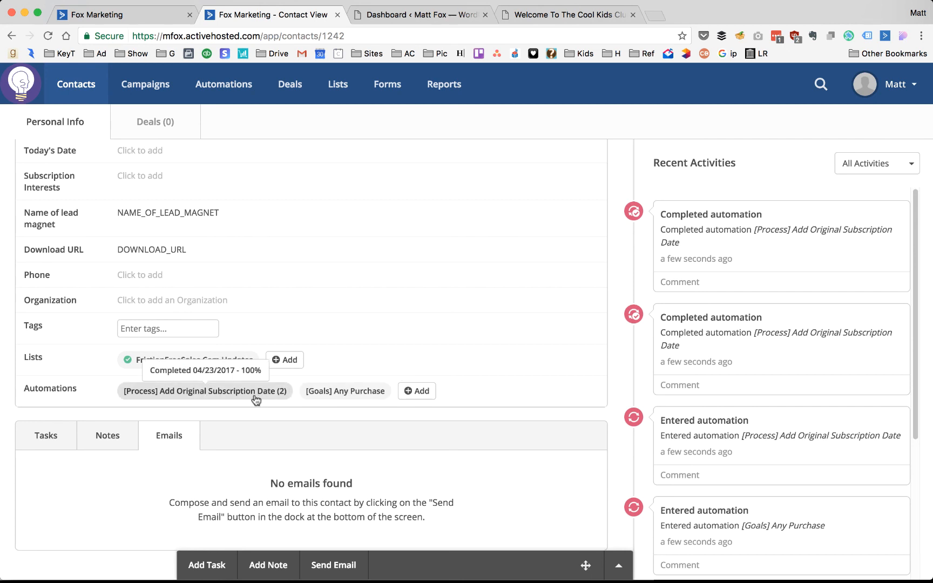
pyautogui.scroll(5, 321, 298)
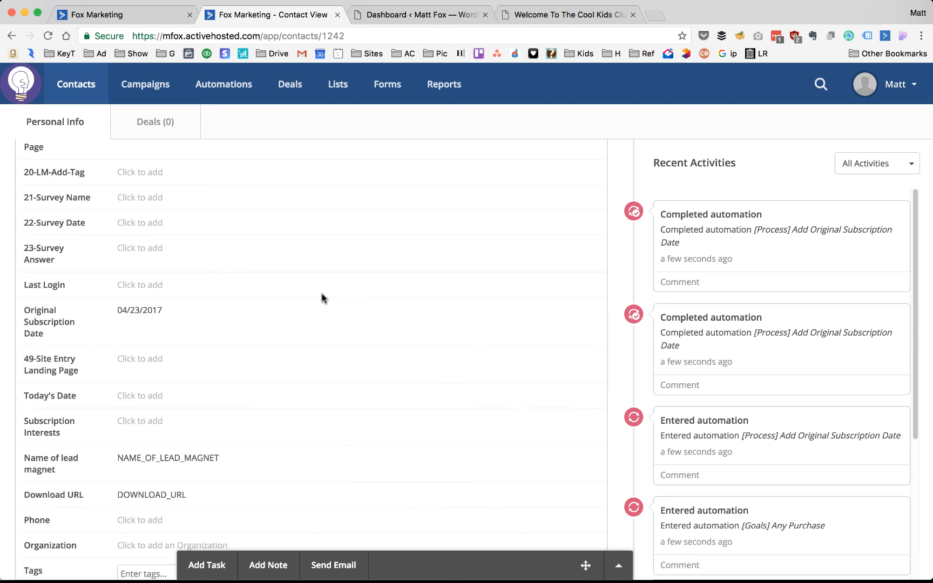
pyautogui.scroll(10, 322, 298)
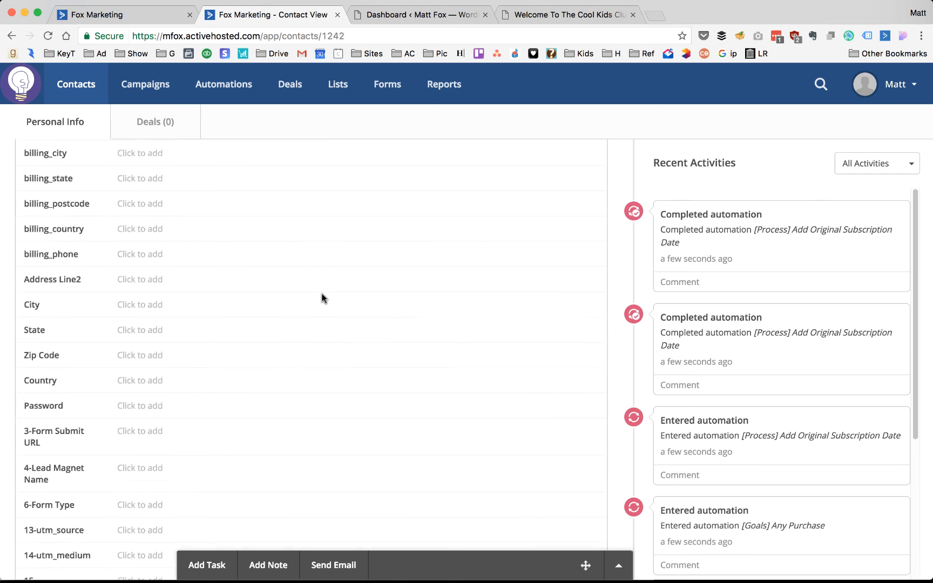
# - Close the Contact View tab and switch to the Welcome To The Cool Kids Club page
pyautogui.click(338, 15)
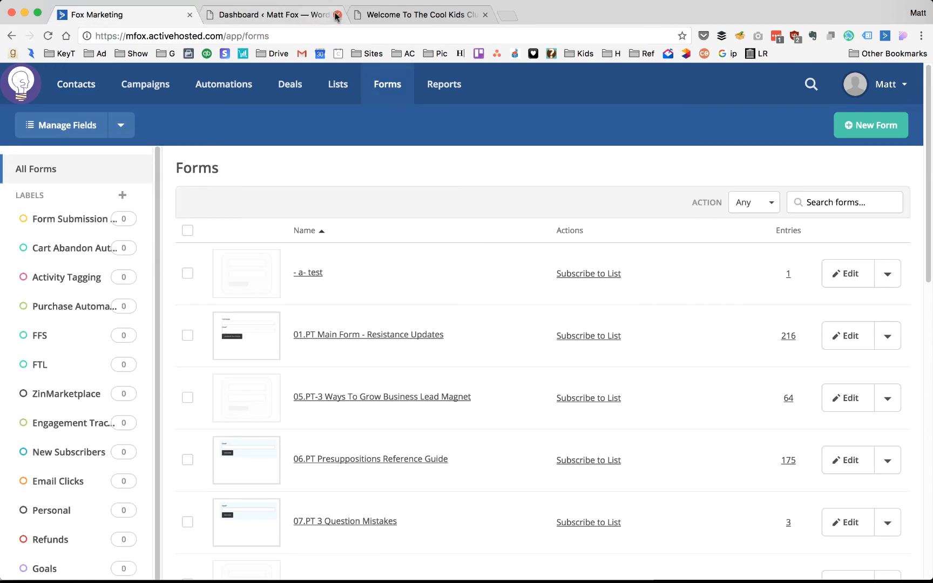
pyautogui.click(406, 15)
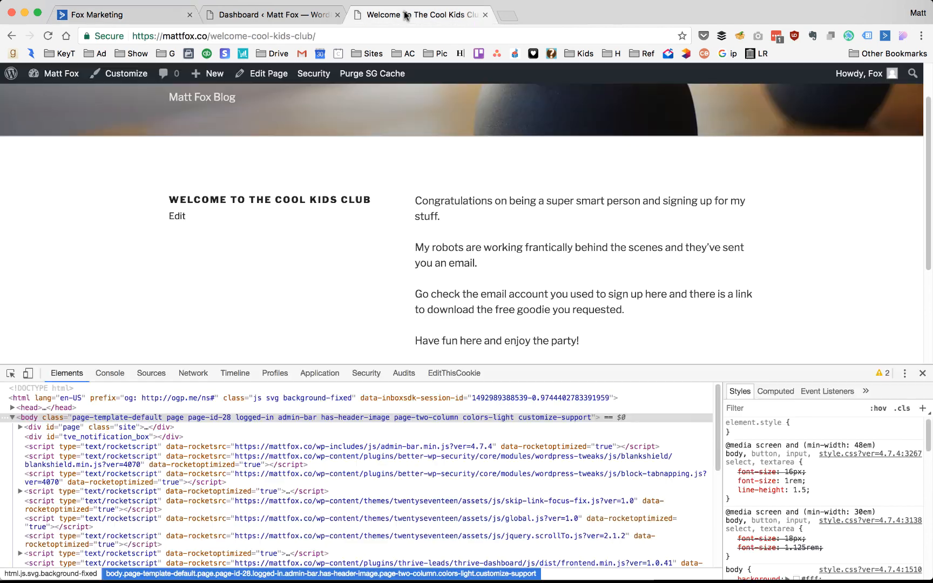